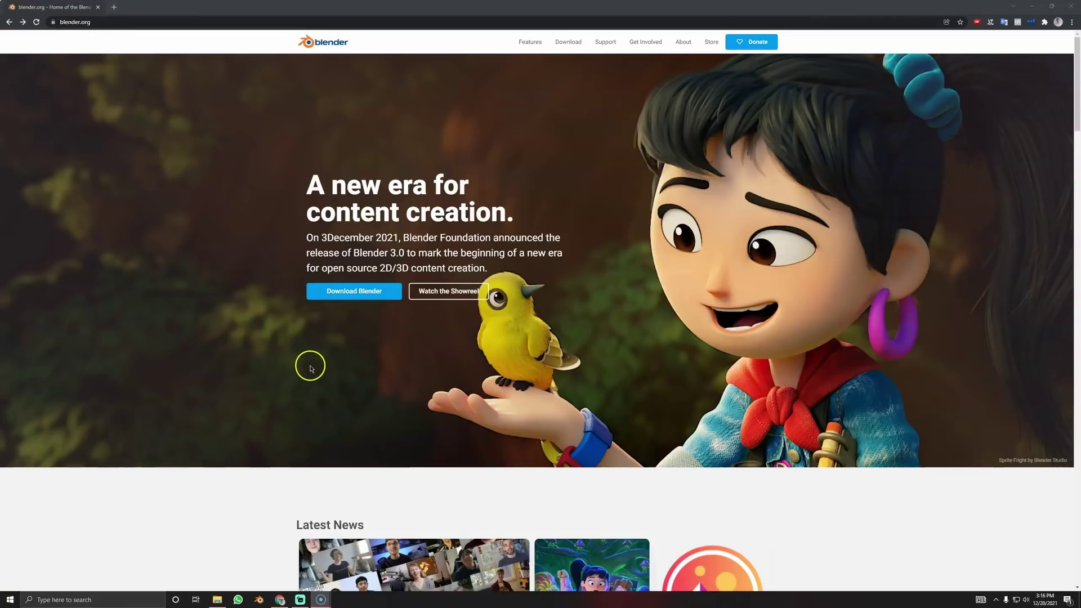
Download a Blender 3.1.0 zip from the Experimental Patch Builds page.
click(354, 291)
scroll(345, 412, down, 10)
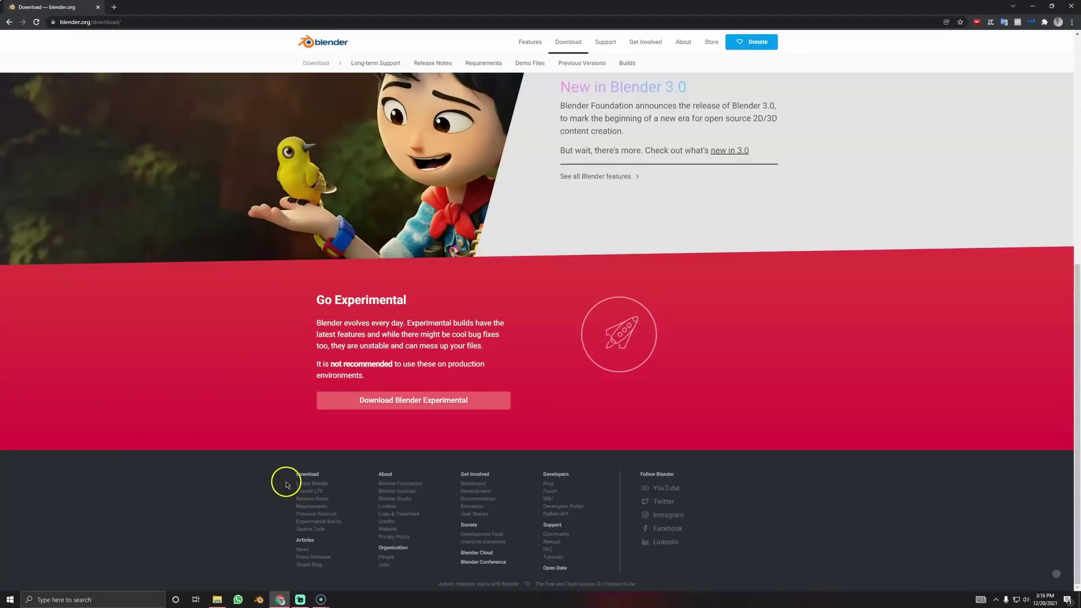
click(376, 401)
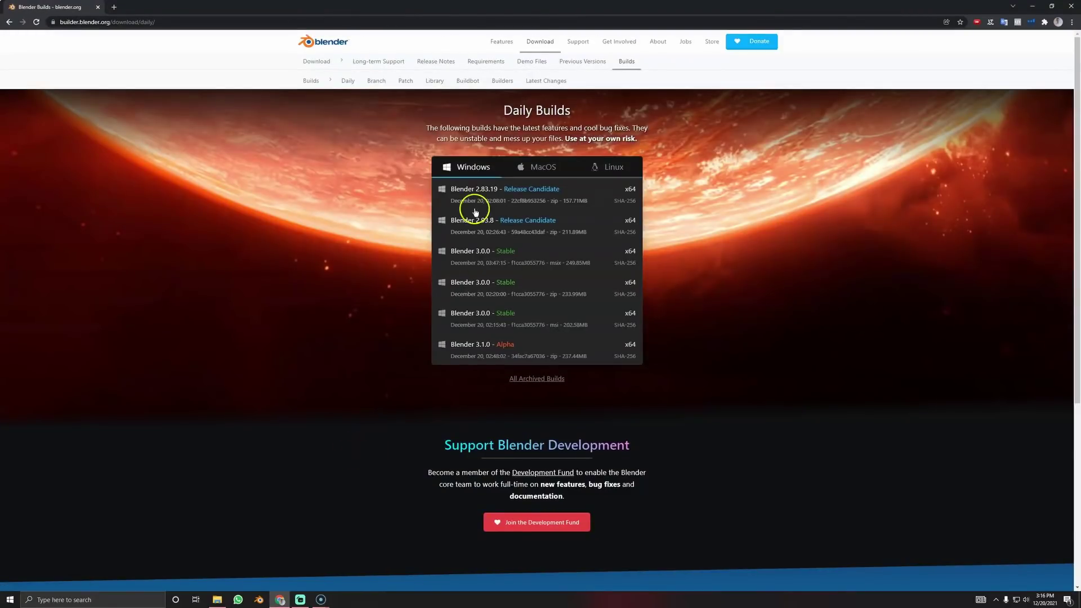
click(406, 82)
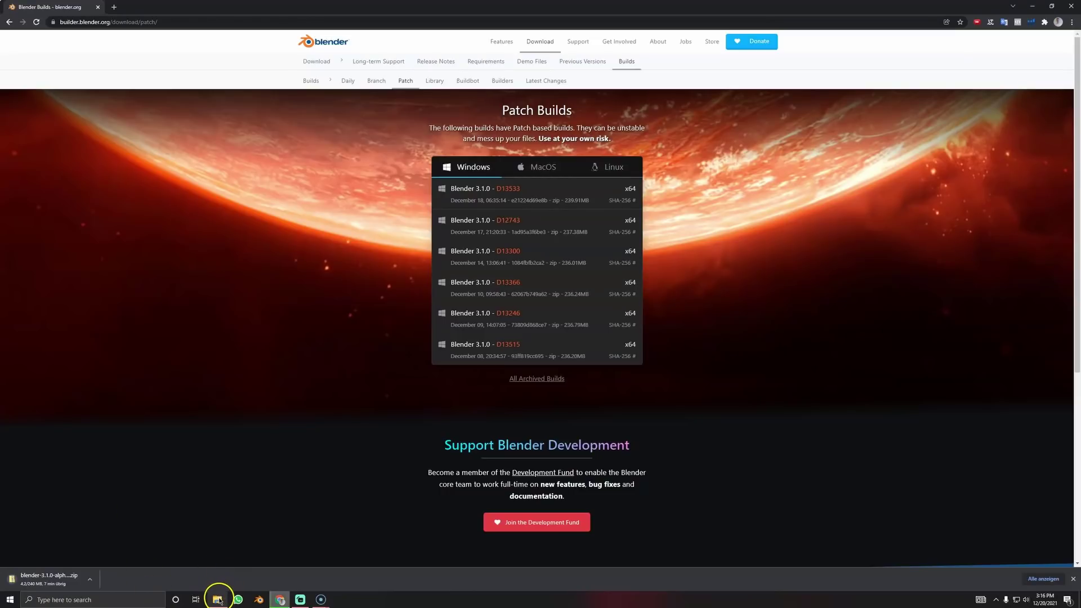
click(218, 599)
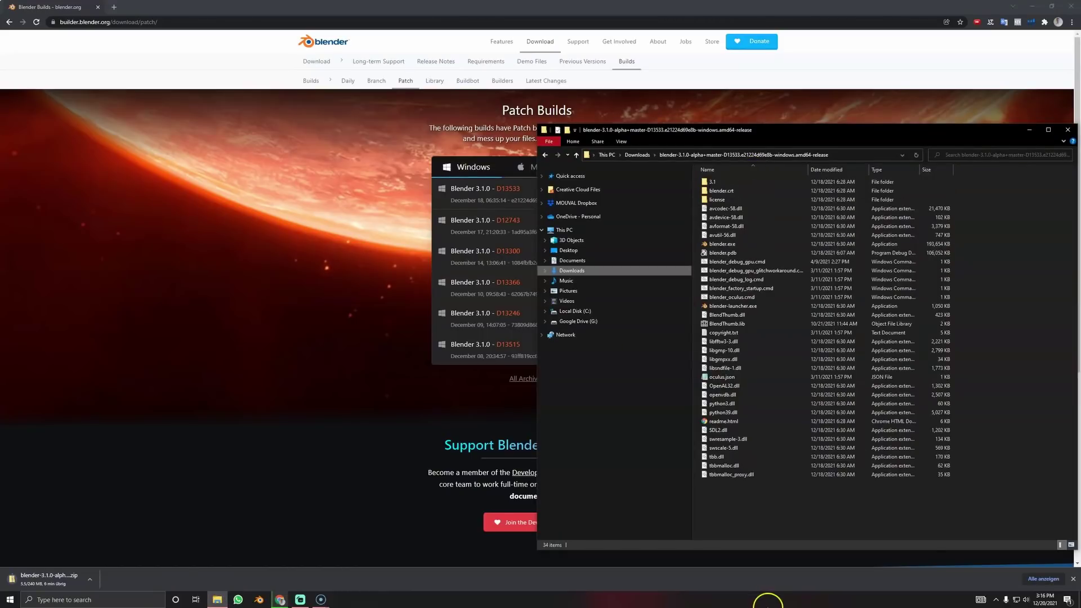
Launch blender.exe from the extracted blender-3.1.0 folder.
click(726, 246)
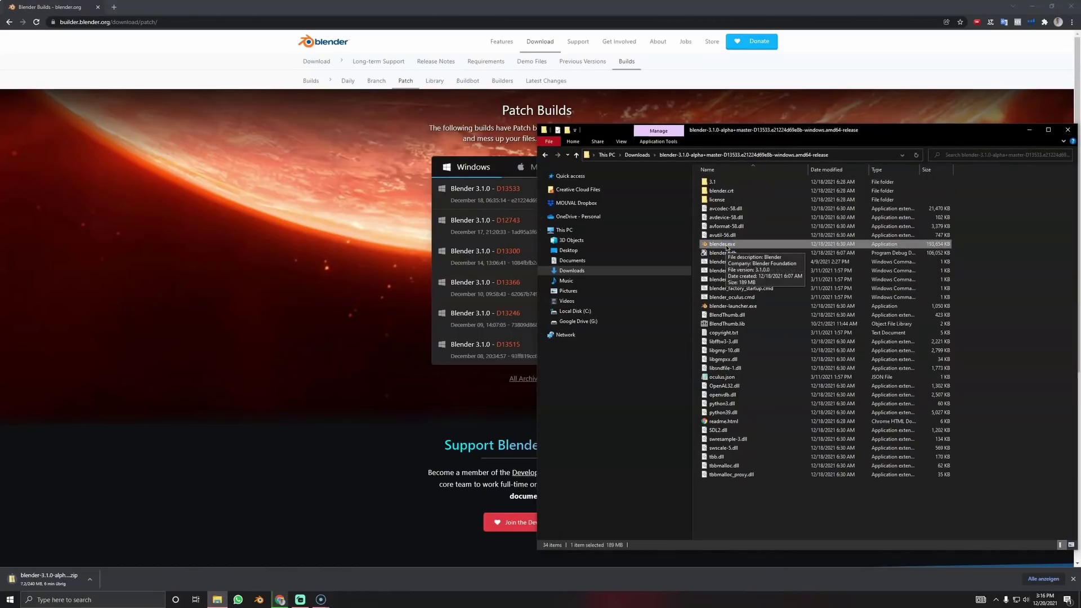
double_click(725, 245)
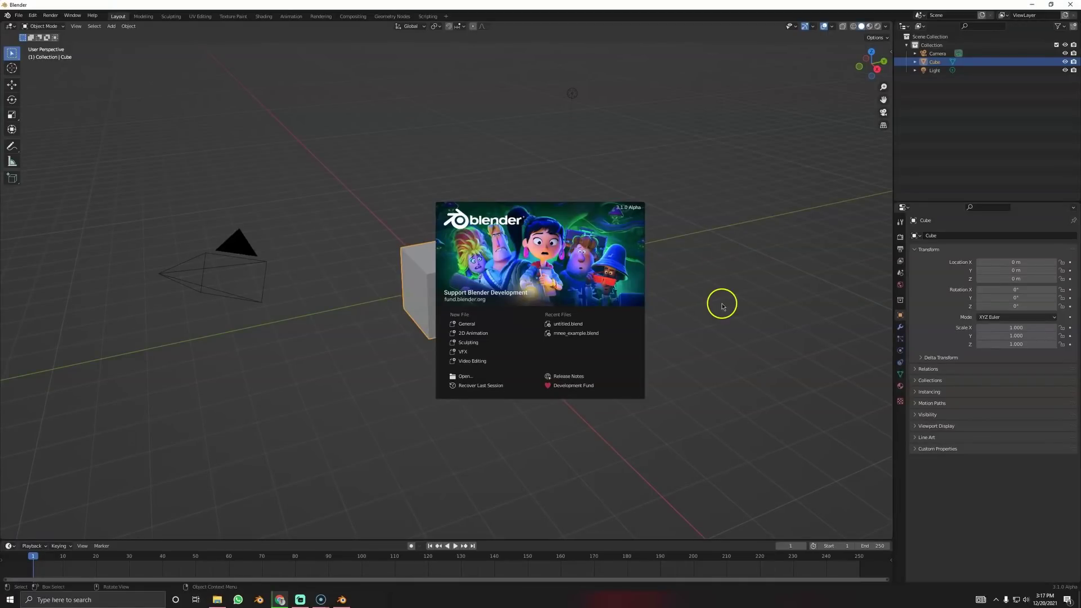
Set the render engine to Cycles with GPU Compute as the device.
click(707, 280)
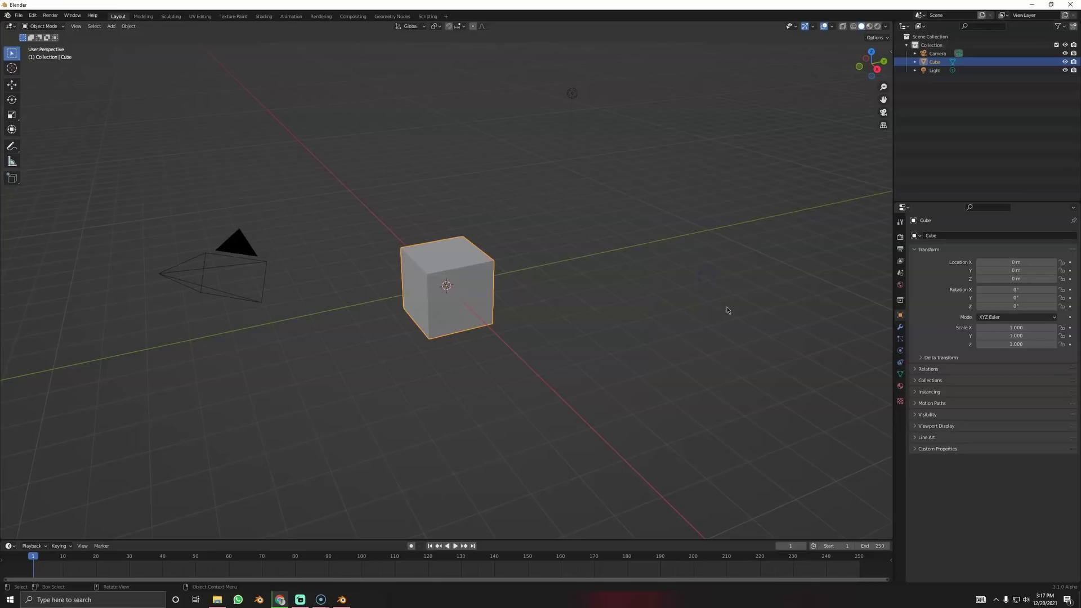
click(899, 237)
click(987, 238)
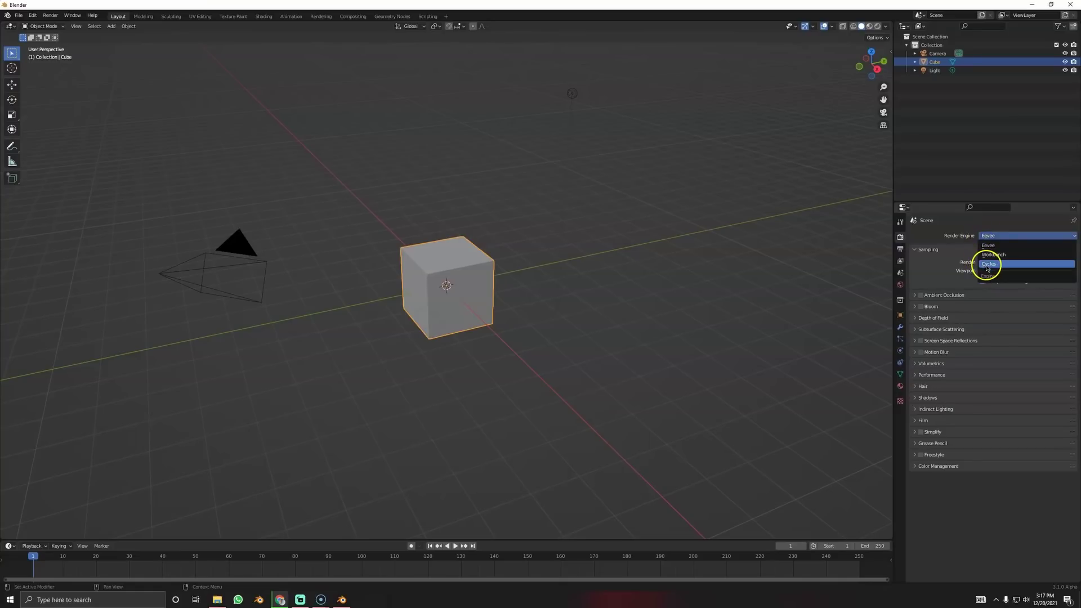
click(986, 262)
click(989, 258)
click(988, 274)
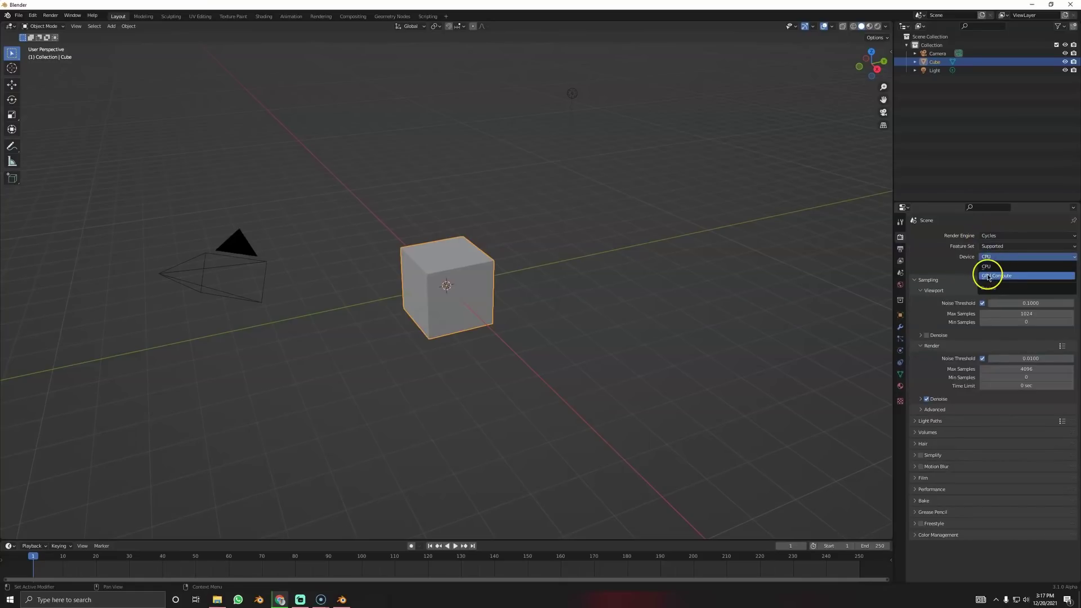
Choose OptiX with the RTX 2080 as the Cycles render device in System preferences.
click(32, 16)
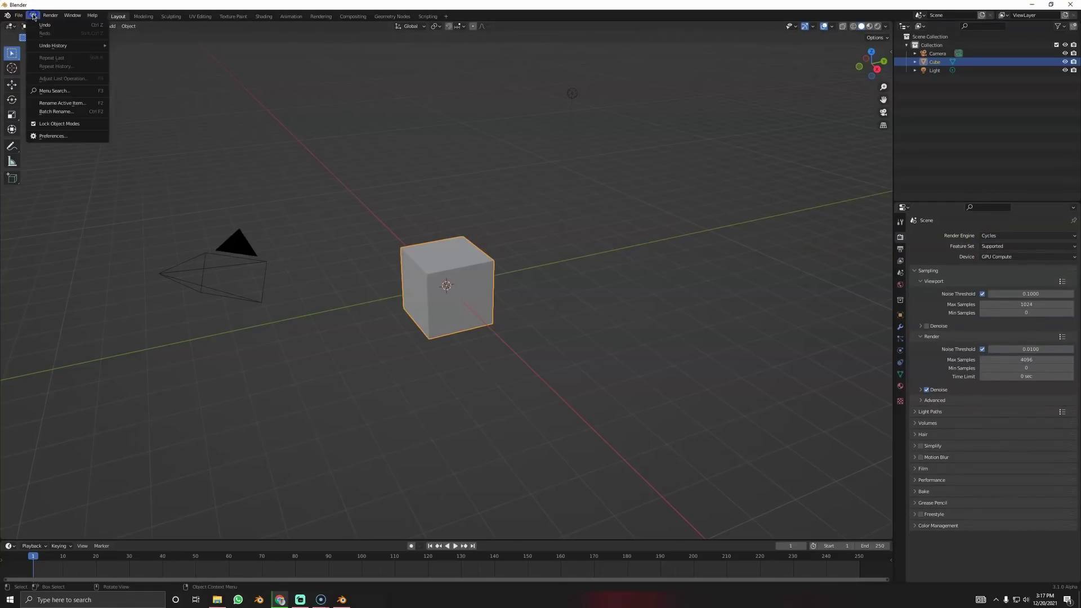
click(51, 139)
click(31, 160)
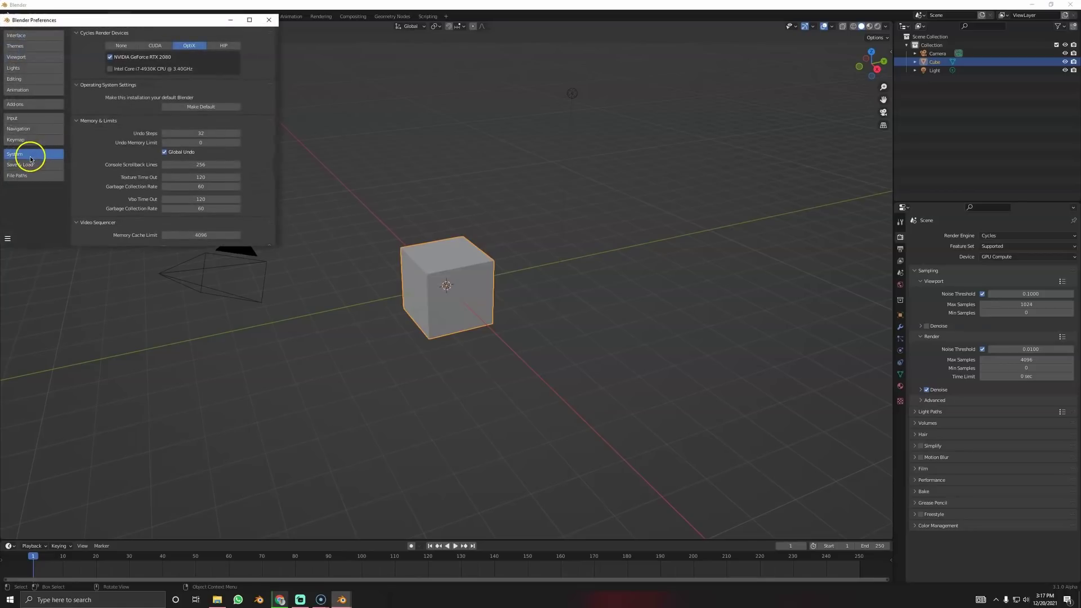
click(120, 47)
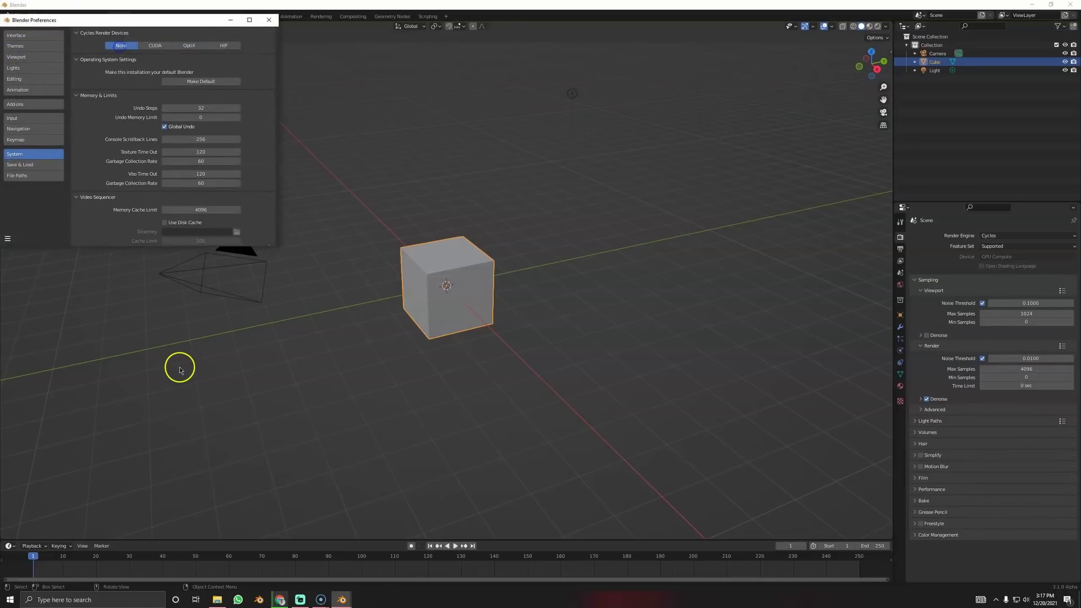
click(189, 48)
click(155, 46)
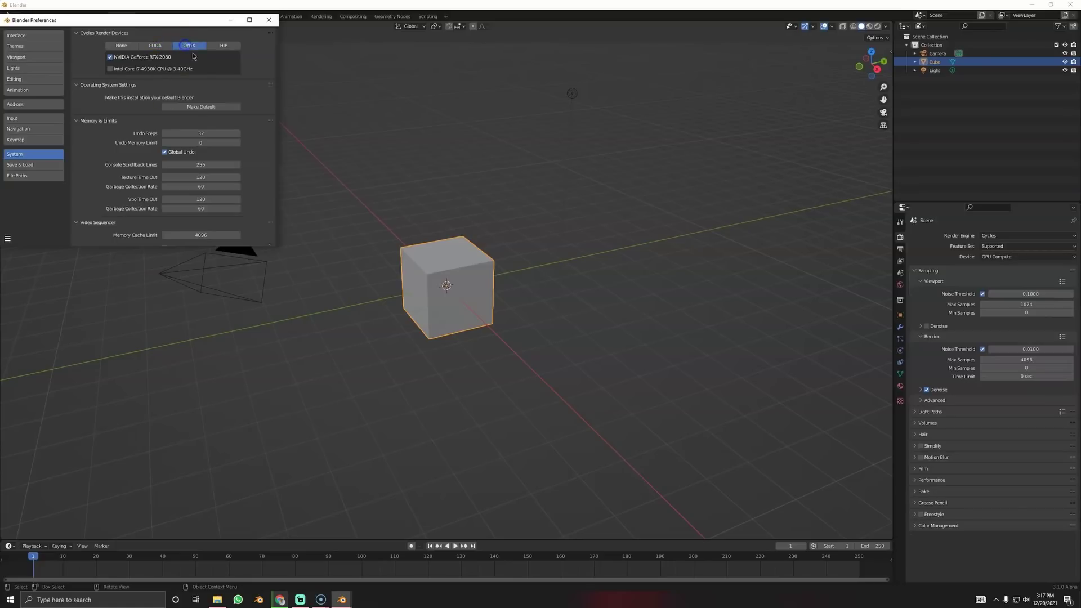
click(269, 21)
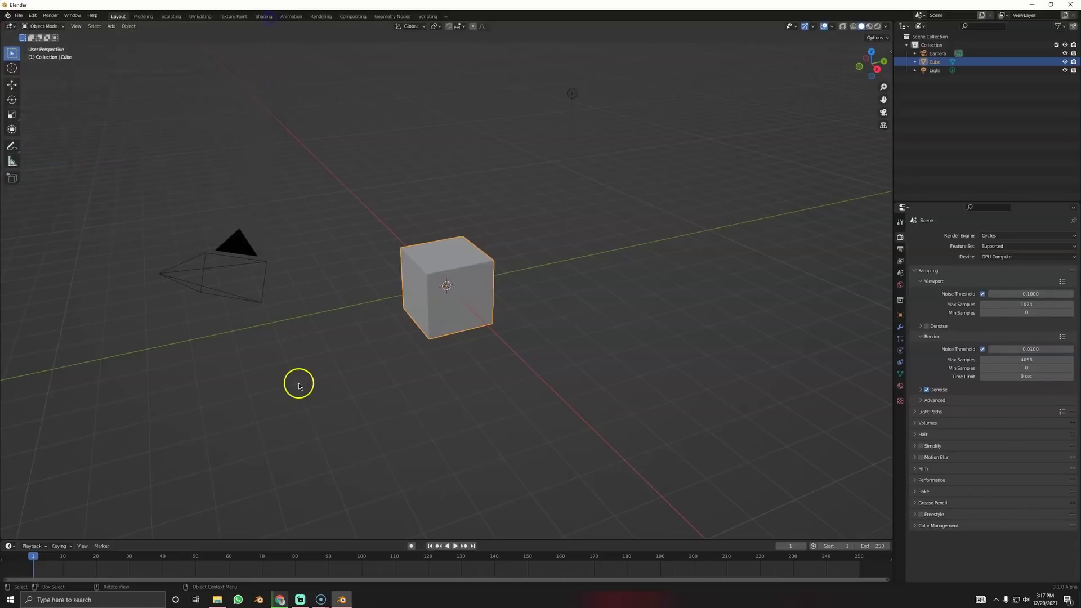
Switch to rendered shading and delete all the default objects.
key(z)
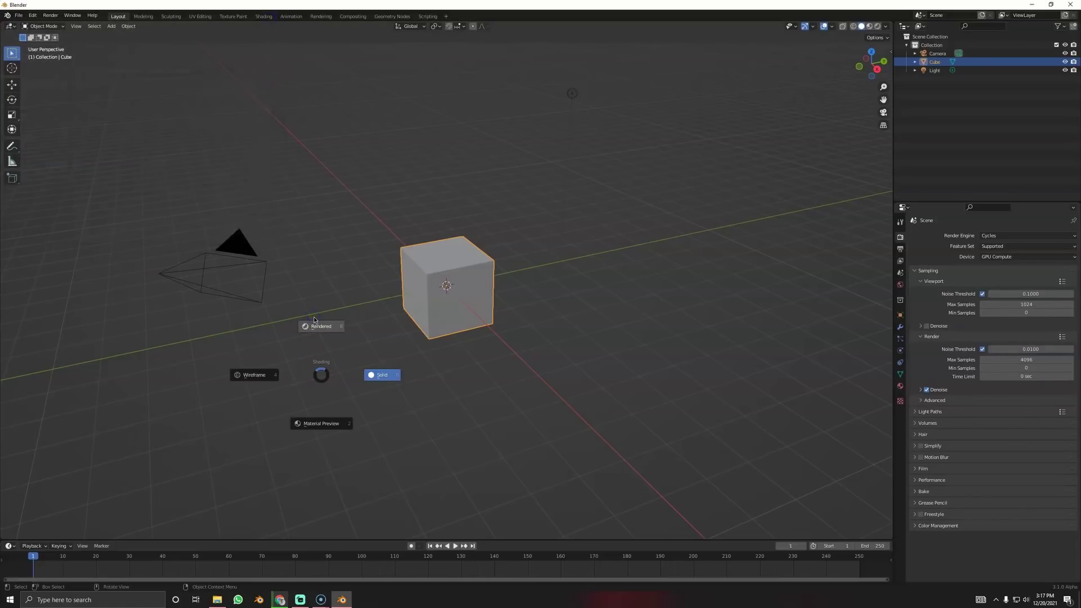
click(314, 318)
mouse_move(352, 425)
middle_down()
mouse_move(405, 328)
mouse_move(360, 296)
mouse_move(363, 315)
middle_up()
key(a)
key(x)
click(364, 315)
Add a plane and scale it up.
key(shift+a)
mouse_move(362, 318)
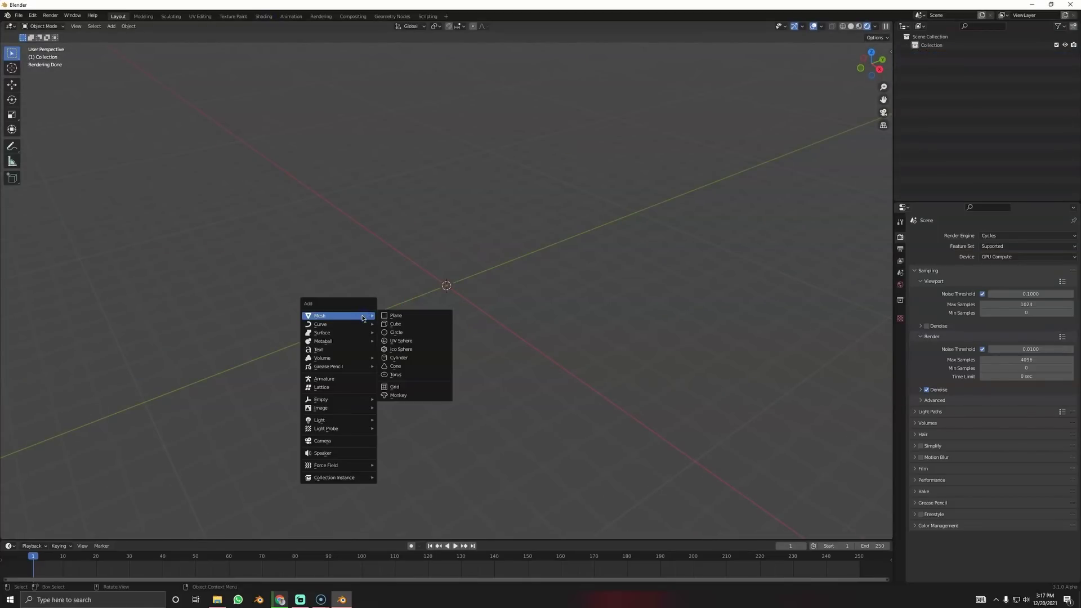
click(410, 315)
scroll(439, 346, up, 8)
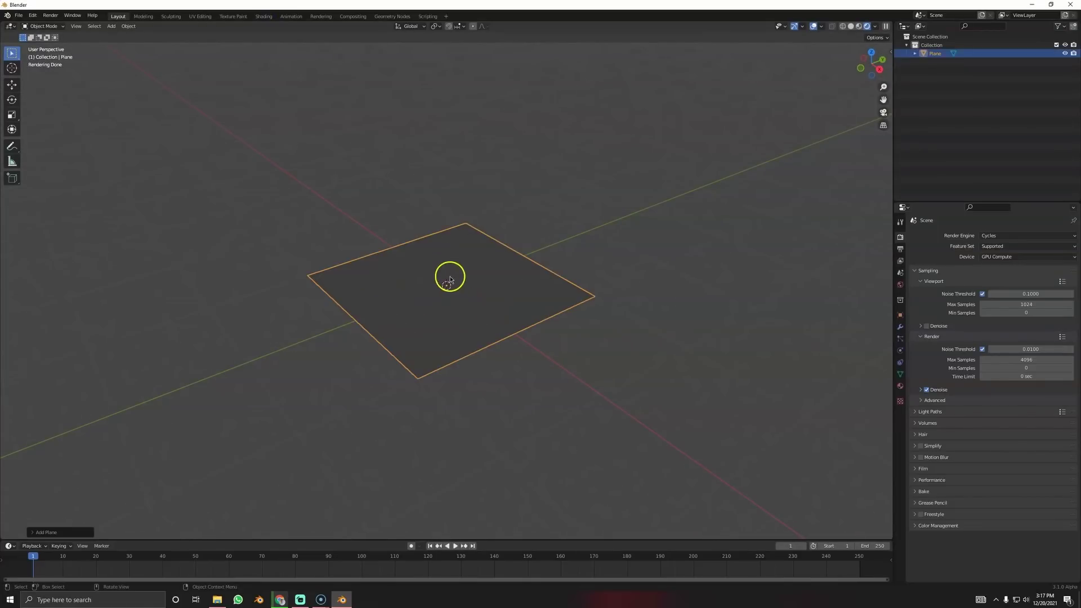
key(s)
click(748, 267)
Add a UV sphere and move it onto the plane.
key(shift+a)
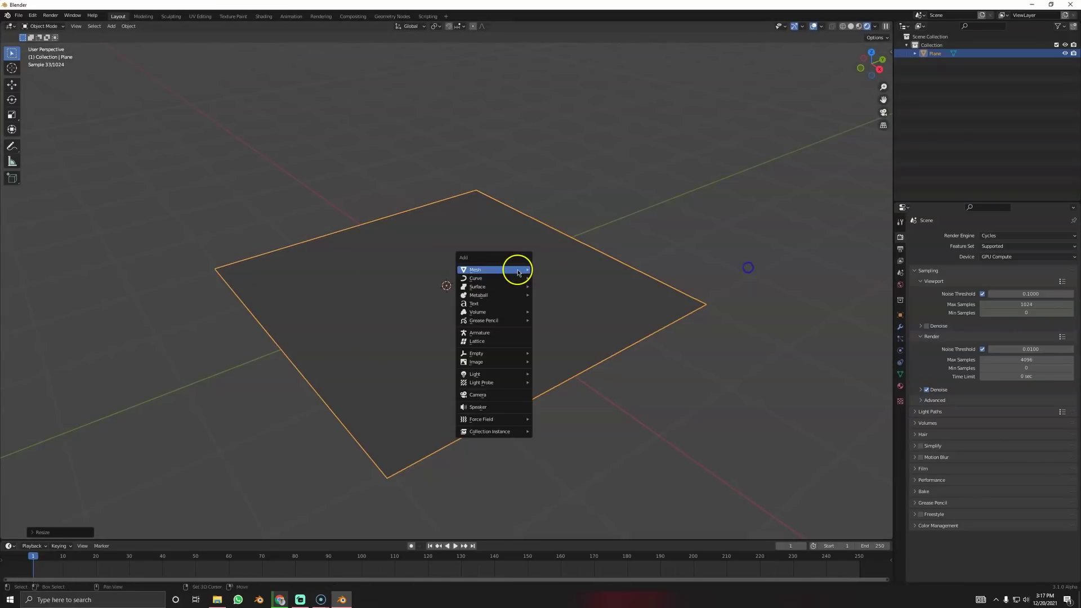
mouse_move(518, 273)
click(565, 295)
key(g)
click(539, 229)
Return to solid shading and shade the sphere smooth.
key(z)
click(627, 234)
scroll(434, 241, up, 4)
right_click(445, 264)
click(417, 215)
middle_drag(424, 260, 447, 256)
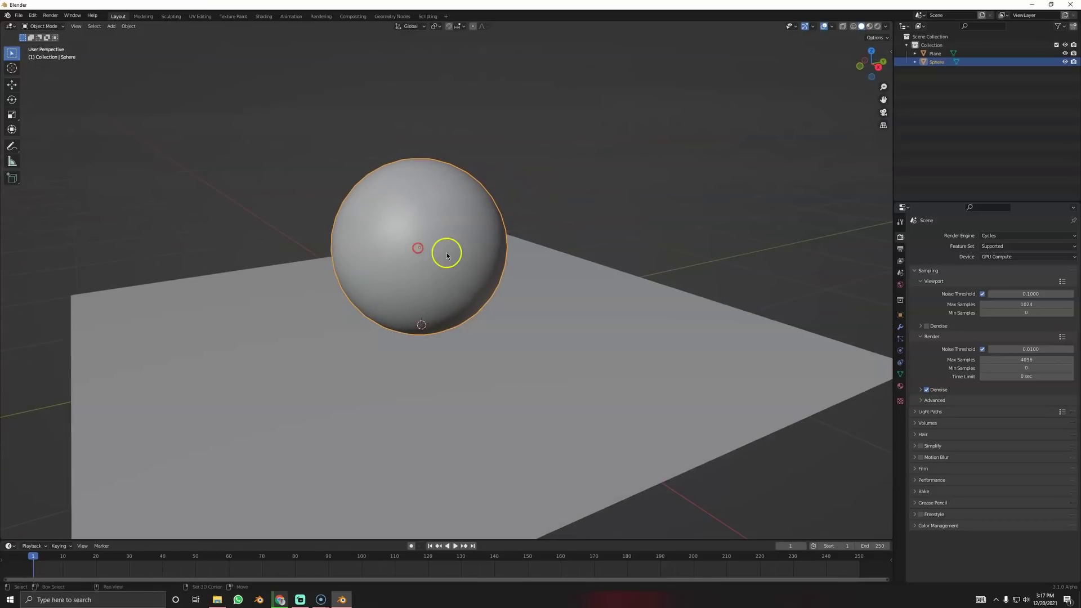
Add a Sun light and tilt its direction toward the sphere and plane.
key(shift+a)
mouse_move(422, 357)
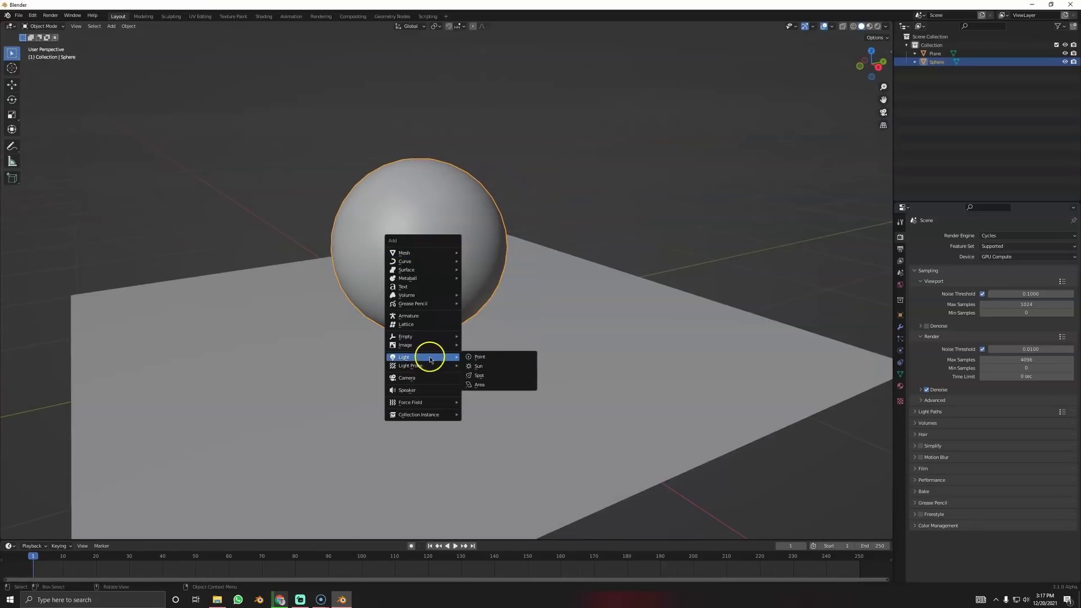
click(480, 367)
scroll(479, 366, down, 5)
drag(564, 222, 345, 258)
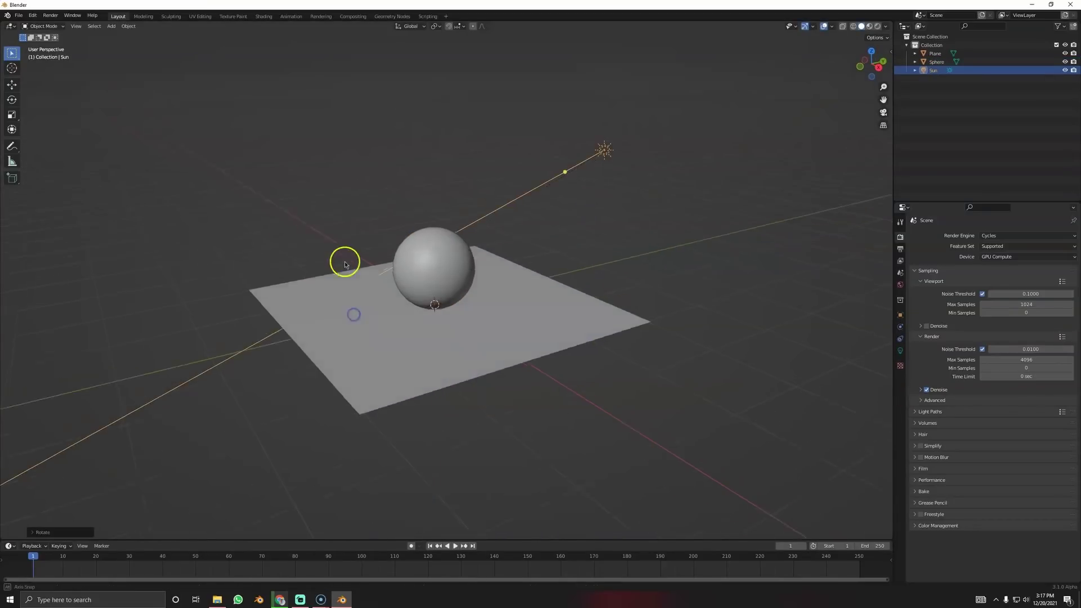
middle_drag(345, 258, 507, 321)
middle_drag(566, 302, 474, 272)
Give the sphere a new Glass BSDF material in rendered view.
key(z)
click(486, 217)
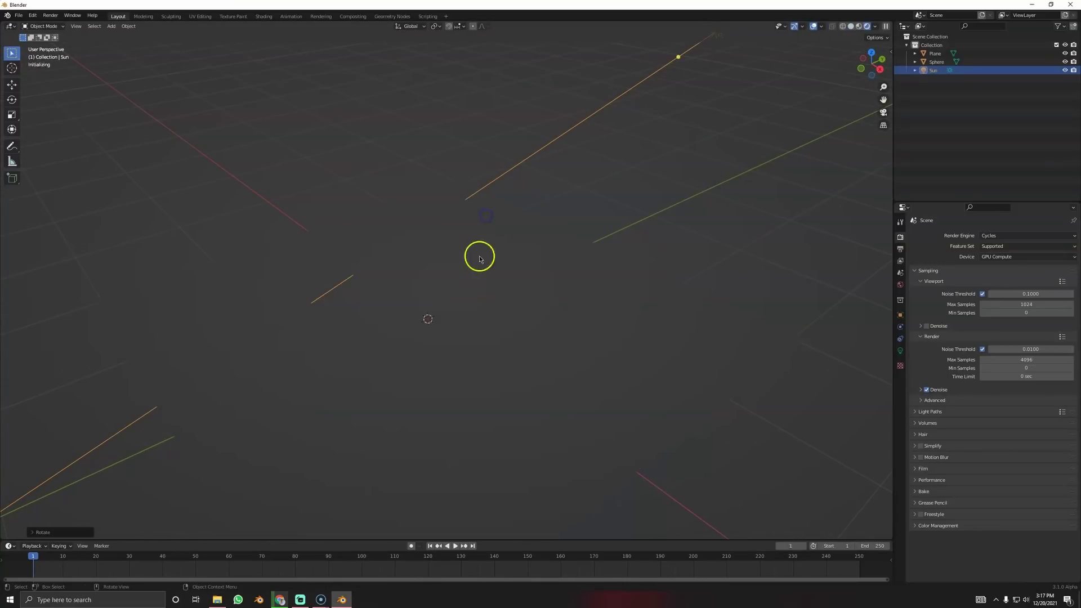
click(441, 260)
click(901, 387)
click(939, 271)
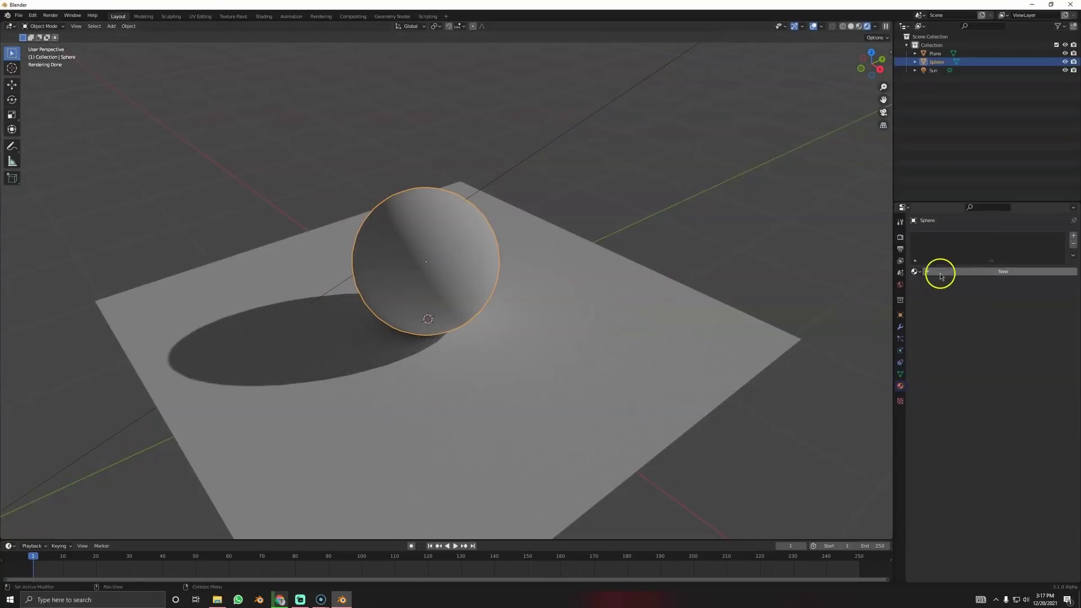
click(991, 309)
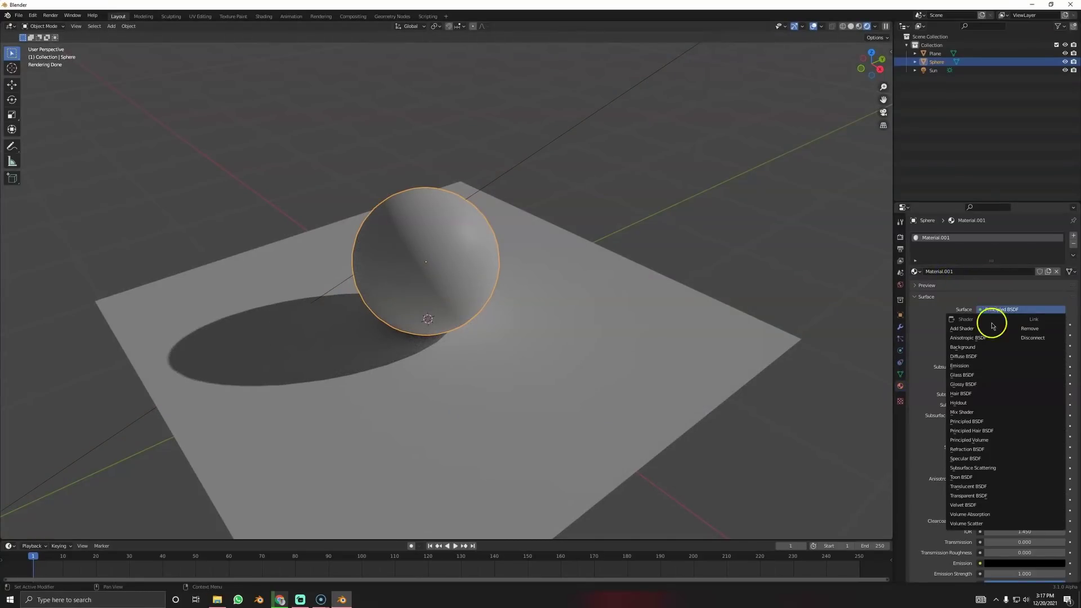
click(967, 374)
Give the plane a new Diffuse BSDF material darkened to near black.
click(676, 354)
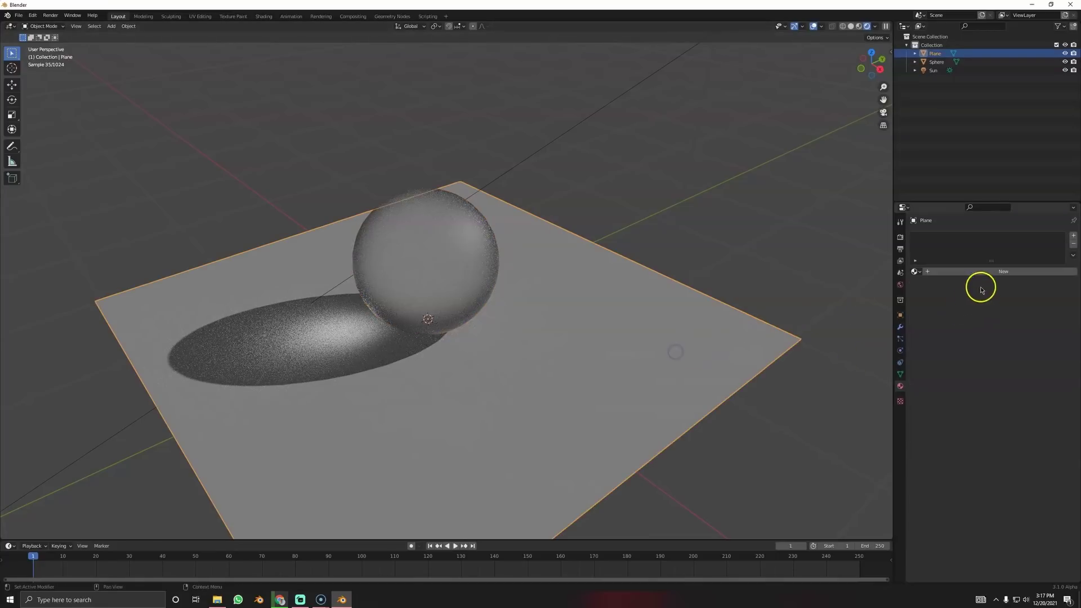
click(942, 274)
click(1018, 310)
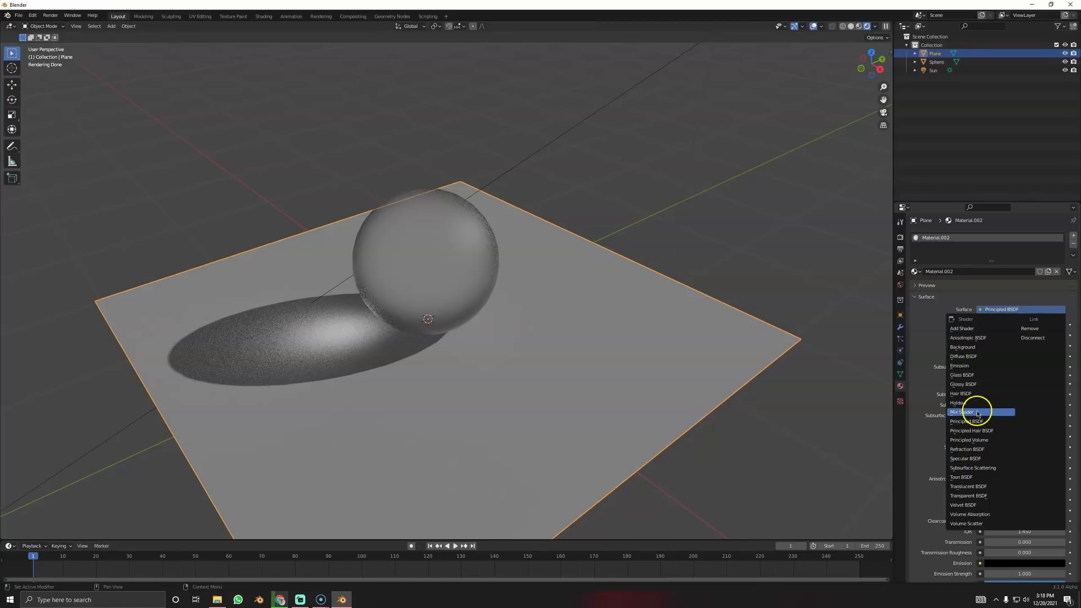
click(963, 356)
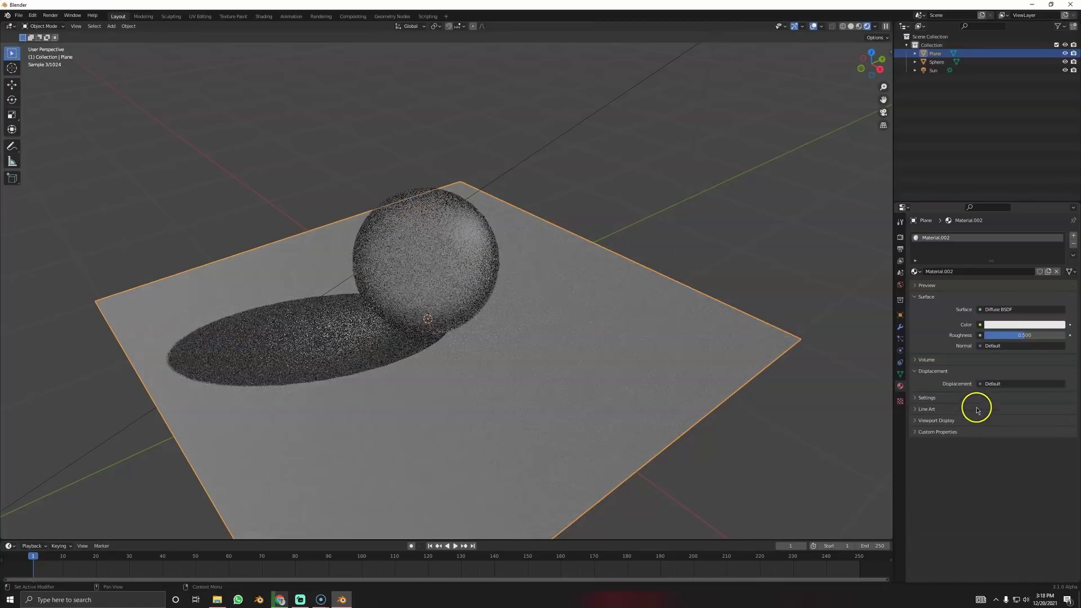
click(1037, 325)
drag(1059, 255, 1059, 266)
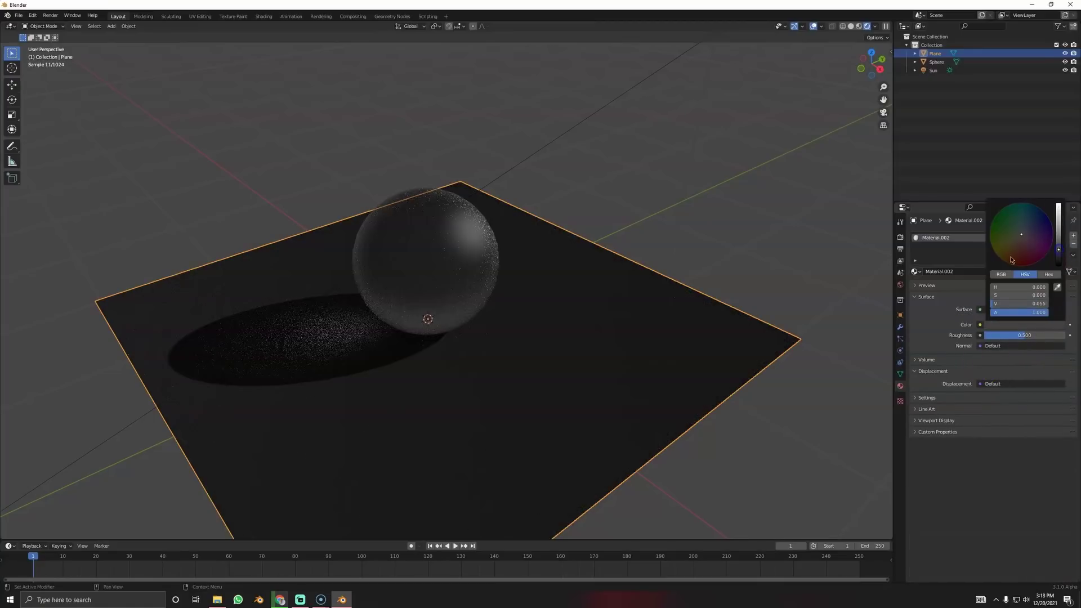
Check the sphere's glass material, then select the Sun lamp.
scroll(512, 289, down, 4)
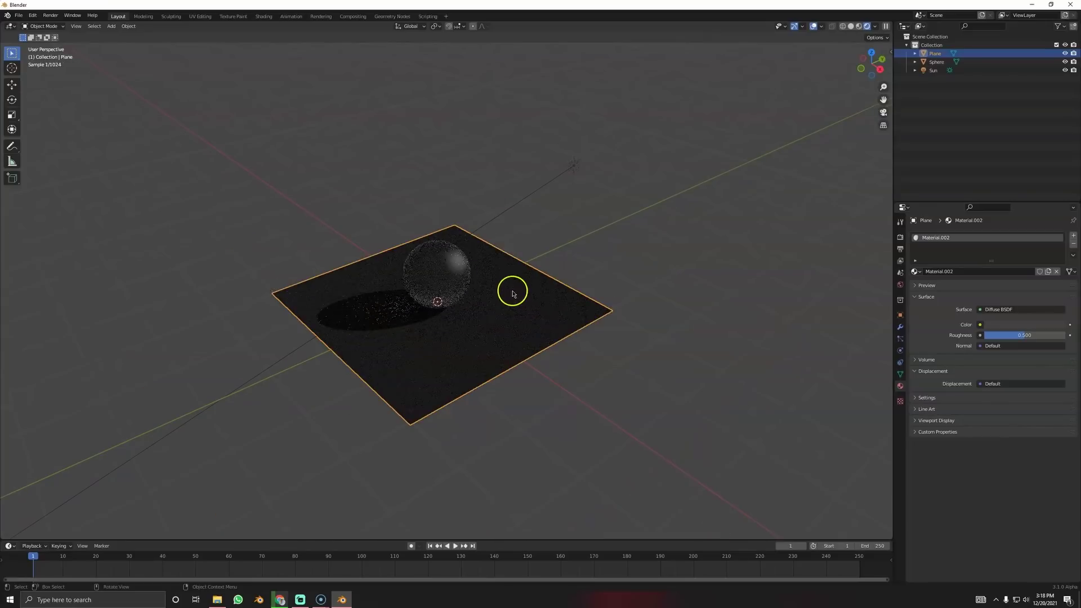
click(432, 261)
scroll(743, 288, up, 1)
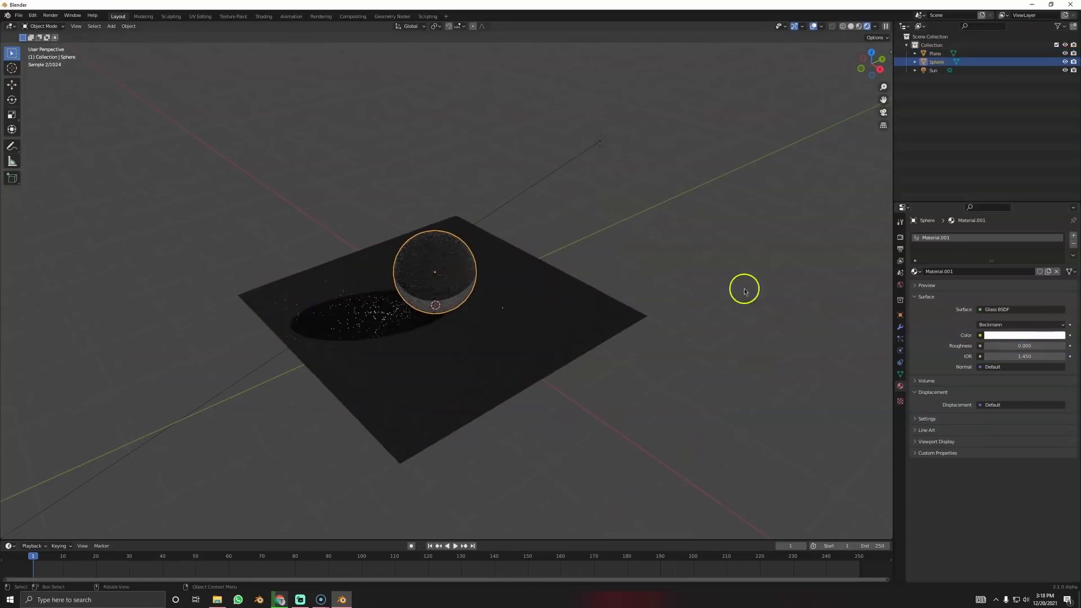
click(601, 140)
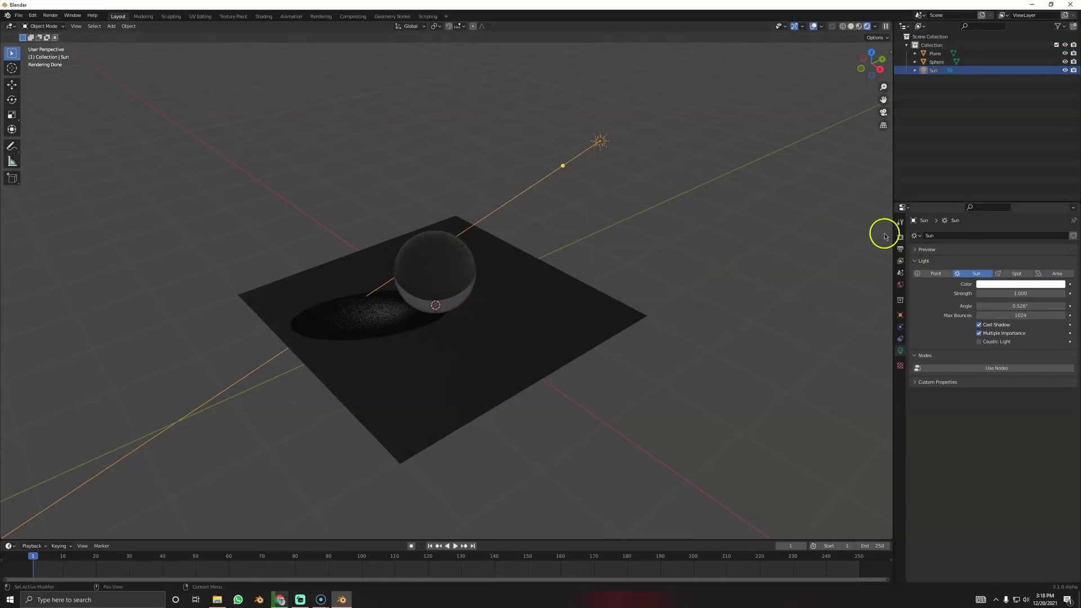
Enable Caustic Light on the Sun.
click(980, 342)
scroll(439, 366, up, 2)
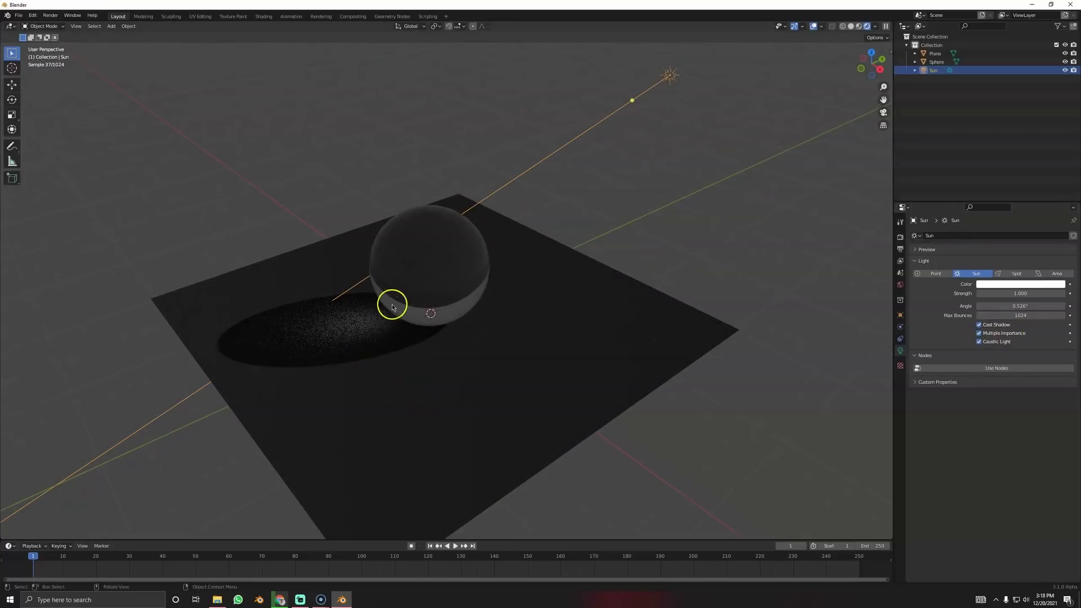
middle_drag(393, 307, 428, 315)
Mark the plane as a Caustic Receiver in its Object Shading settings.
click(531, 375)
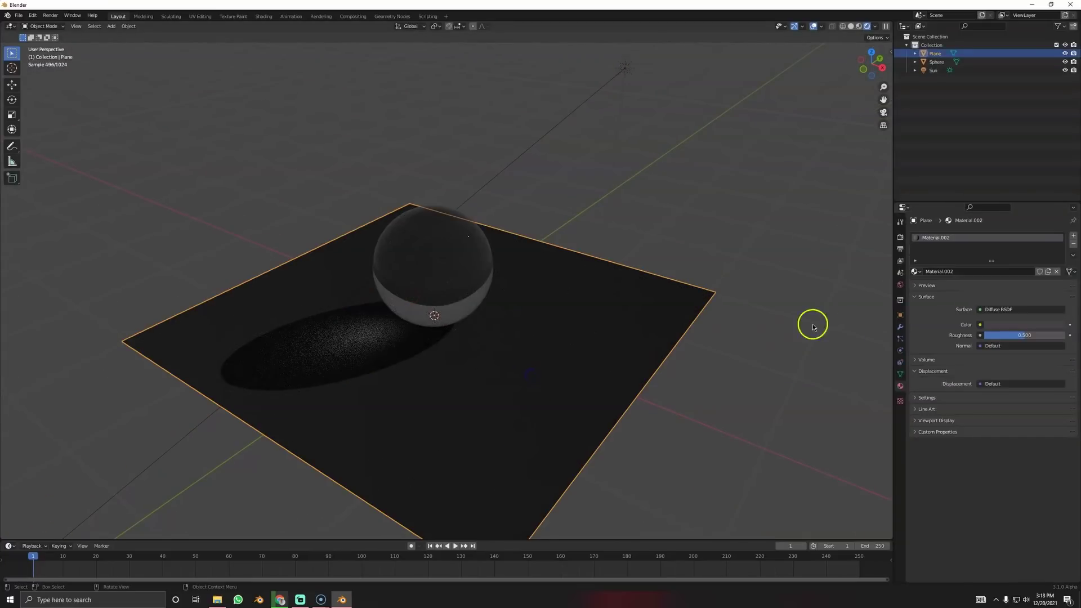
click(900, 316)
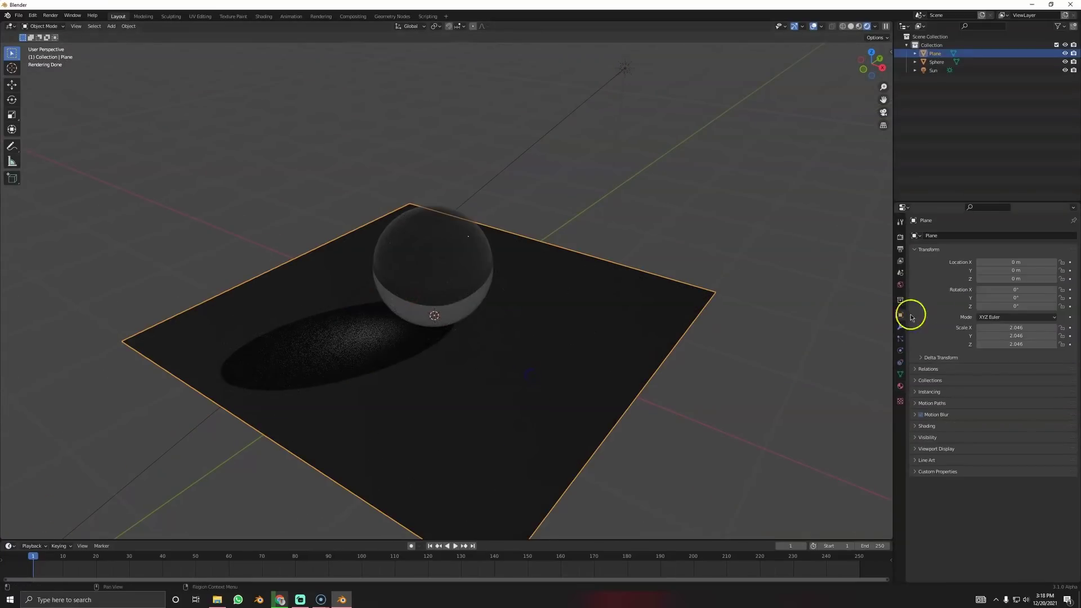
click(926, 426)
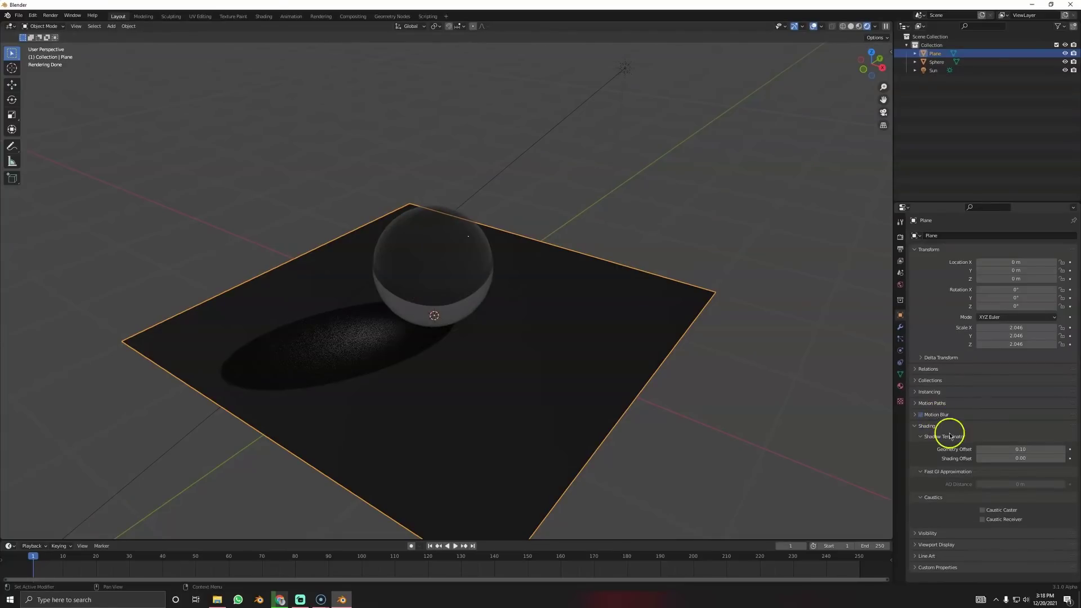
click(994, 520)
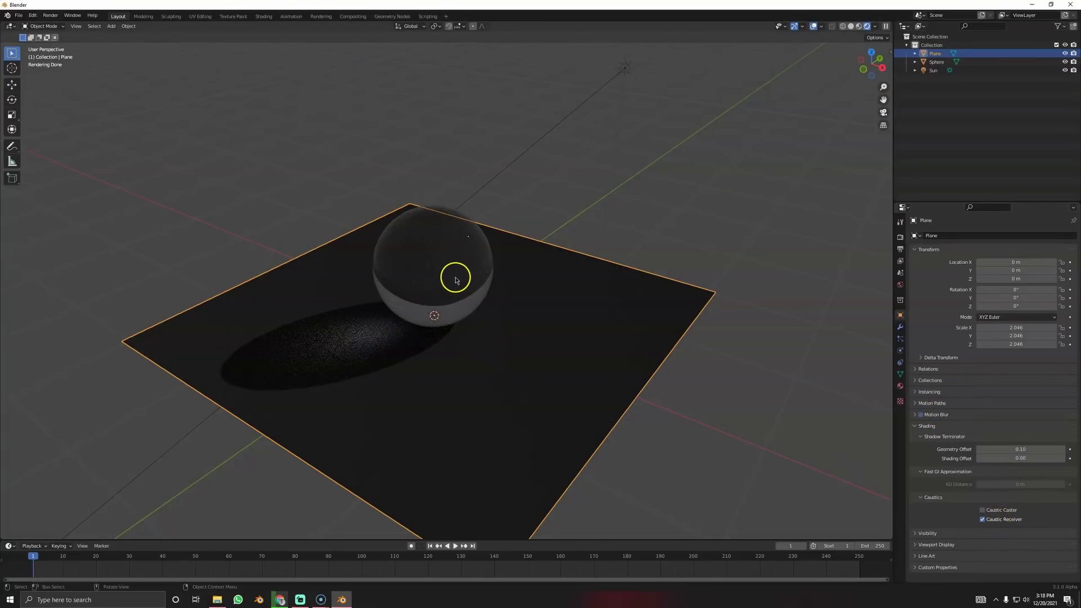
Mark the sphere as a Caustic Caster and view the resulting caustic focus.
click(431, 268)
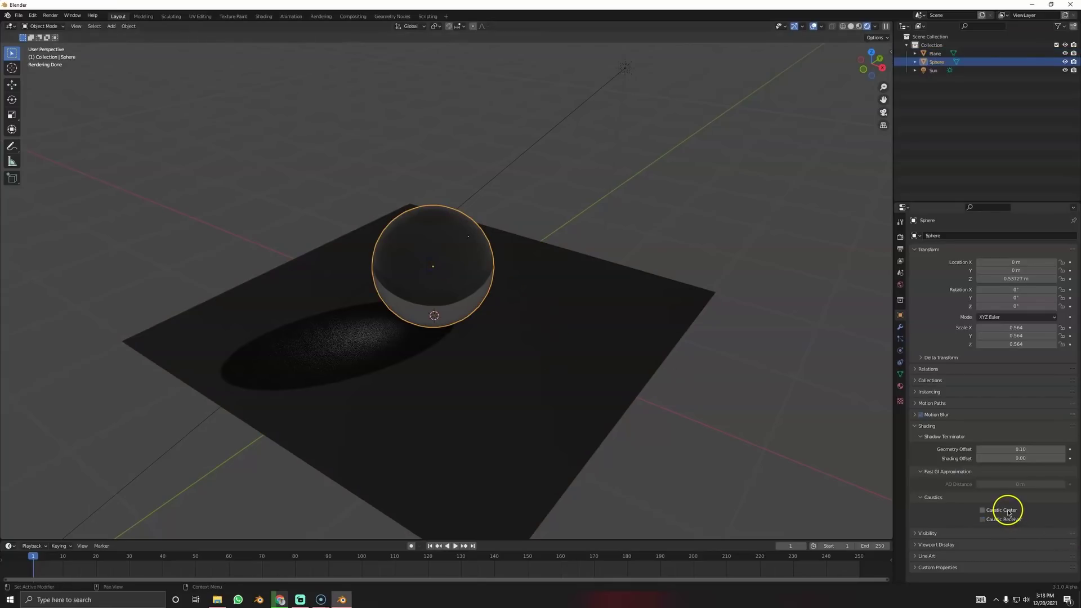
click(1008, 510)
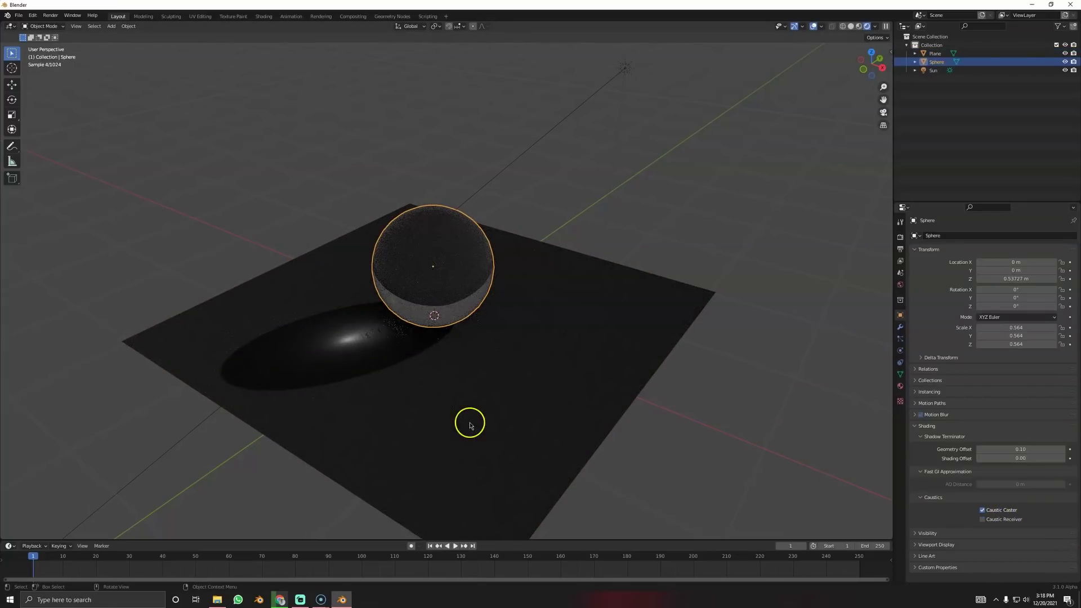
middle_drag(390, 391, 437, 441)
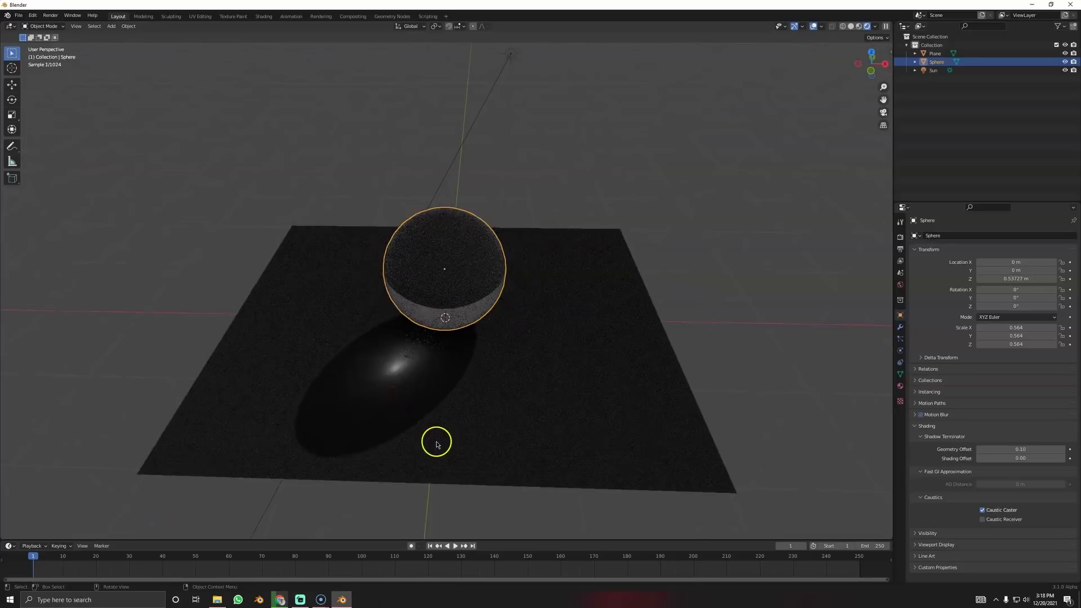
scroll(438, 430, up, 3)
scroll(490, 369, up, 4)
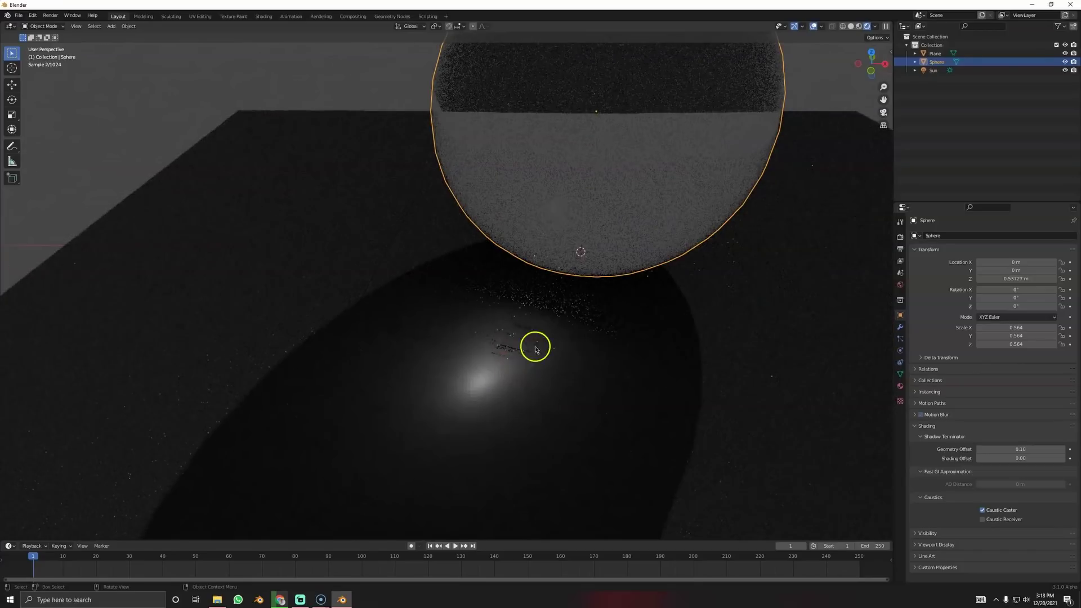
scroll(549, 270, down, 4)
middle_drag(548, 270, 470, 285)
Delete the sphere and add a Suzanne monkey mesh.
key(x)
click(478, 273)
key(shift+a)
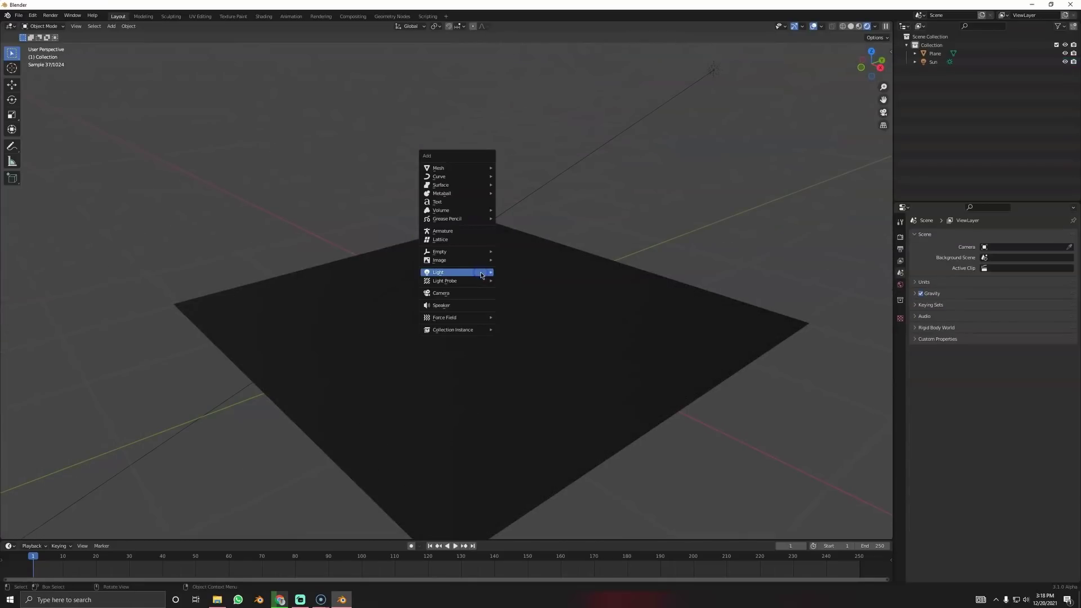
mouse_move(443, 169)
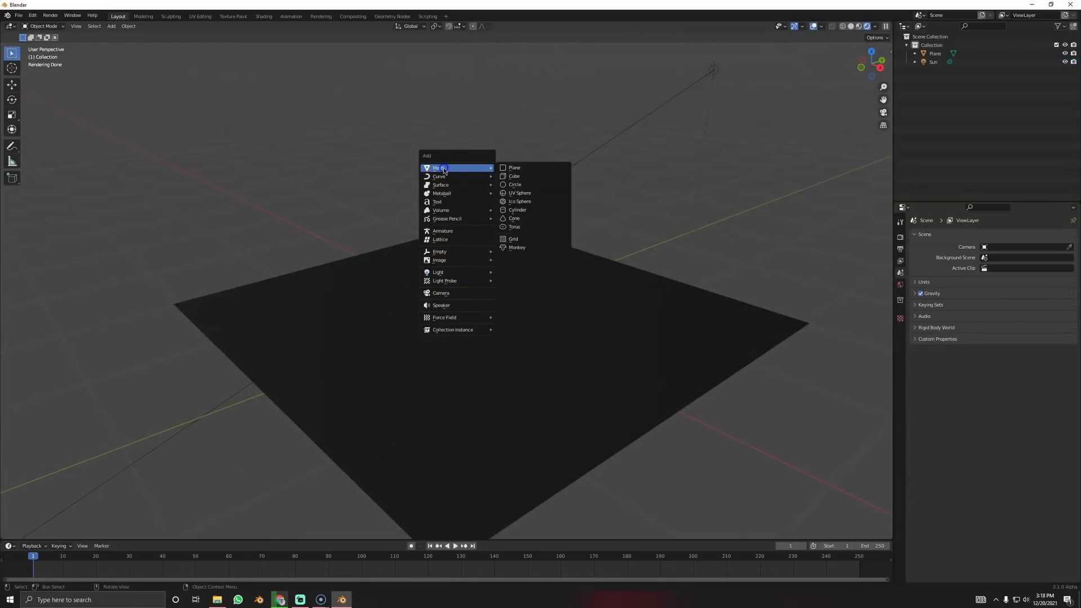
click(517, 251)
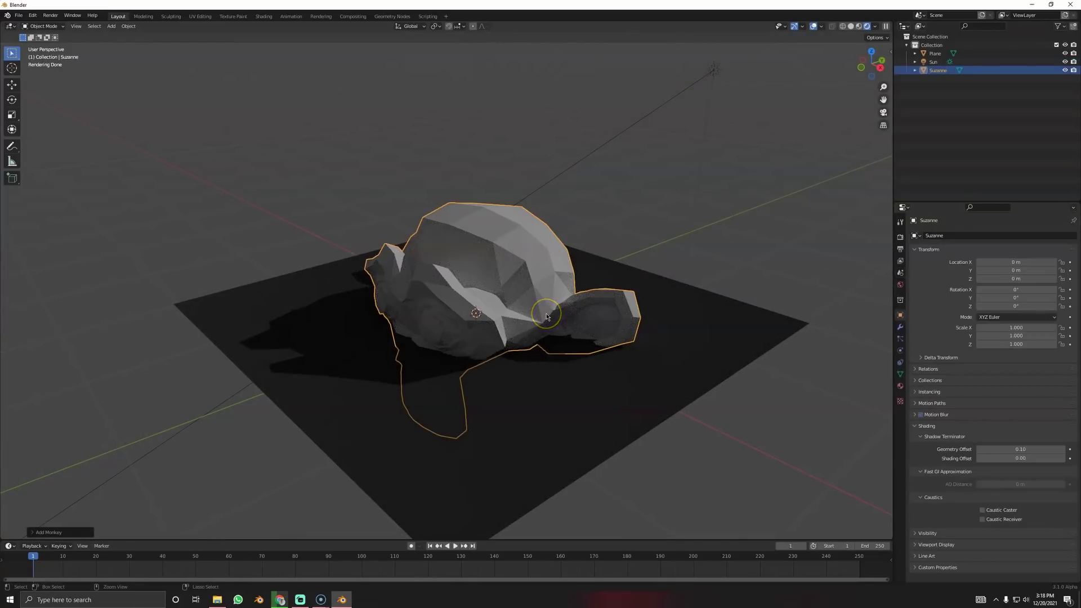
Give the monkey subdivision level 2, shade it smooth and raise it above the plane.
key(ctrl+2)
right_click(495, 247)
click(495, 252)
key(g)
key(z)
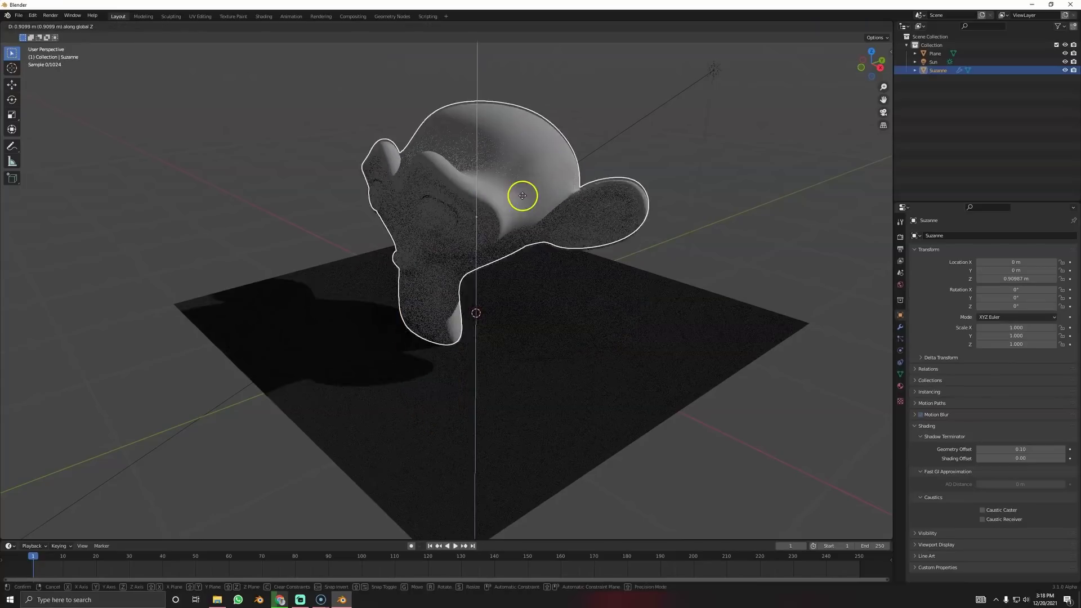
click(574, 184)
Create a new Principled BSDF material for the monkey with Transmission 1.
click(900, 386)
click(943, 271)
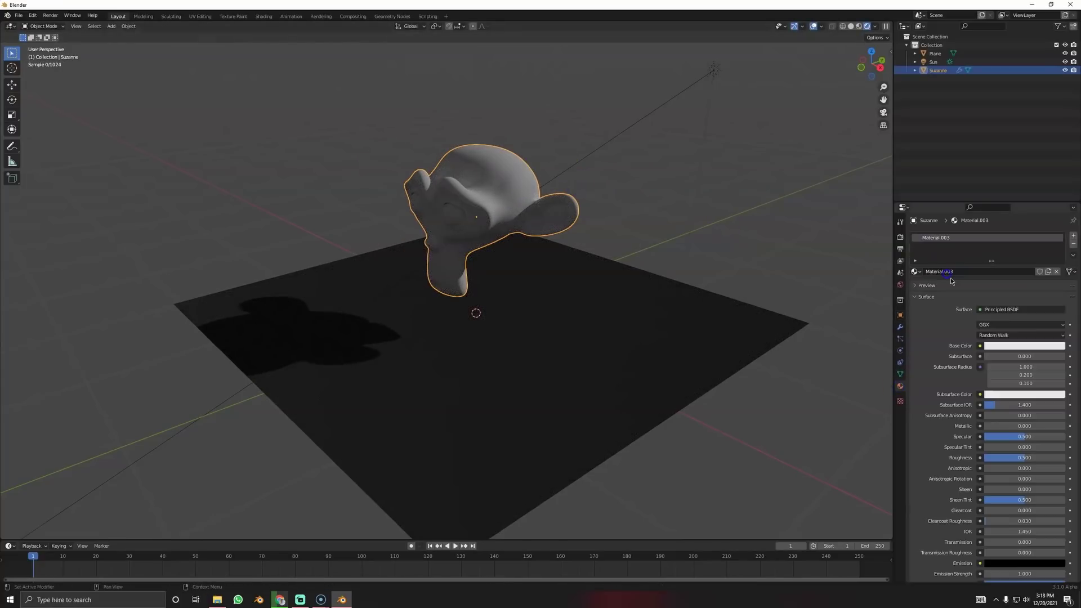
click(1008, 309)
scroll(1036, 478, down, 2)
click(1018, 509)
text(1)
key(Return)
Set the monkey material's Roughness to 0, keeping Specular at 0.5.
drag(1025, 402, 820, 394)
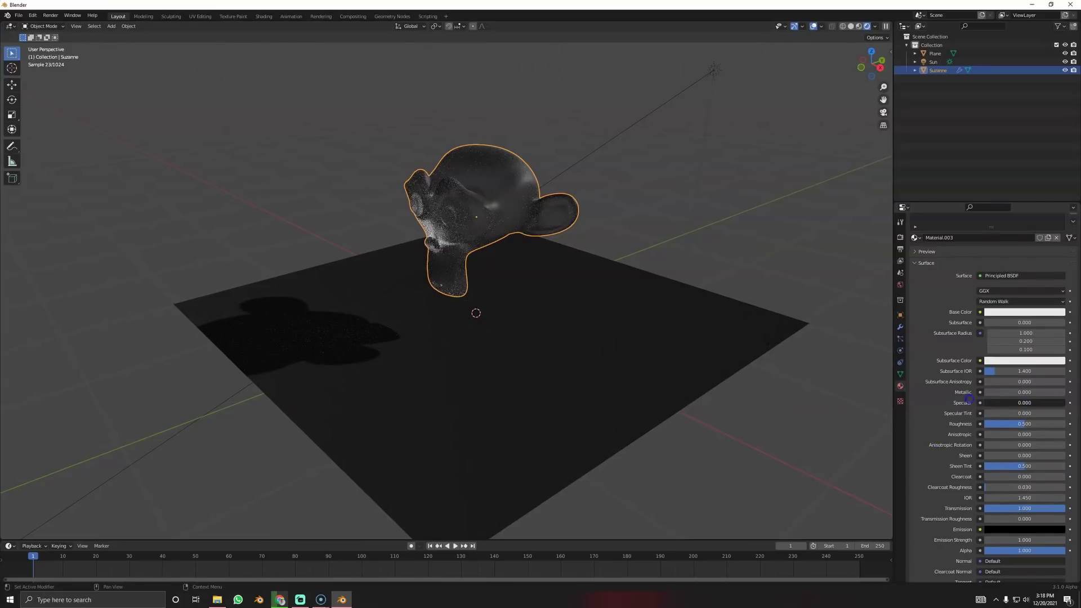
drag(1025, 424, 753, 412)
click(1039, 403)
text(0.5)
key(Return)
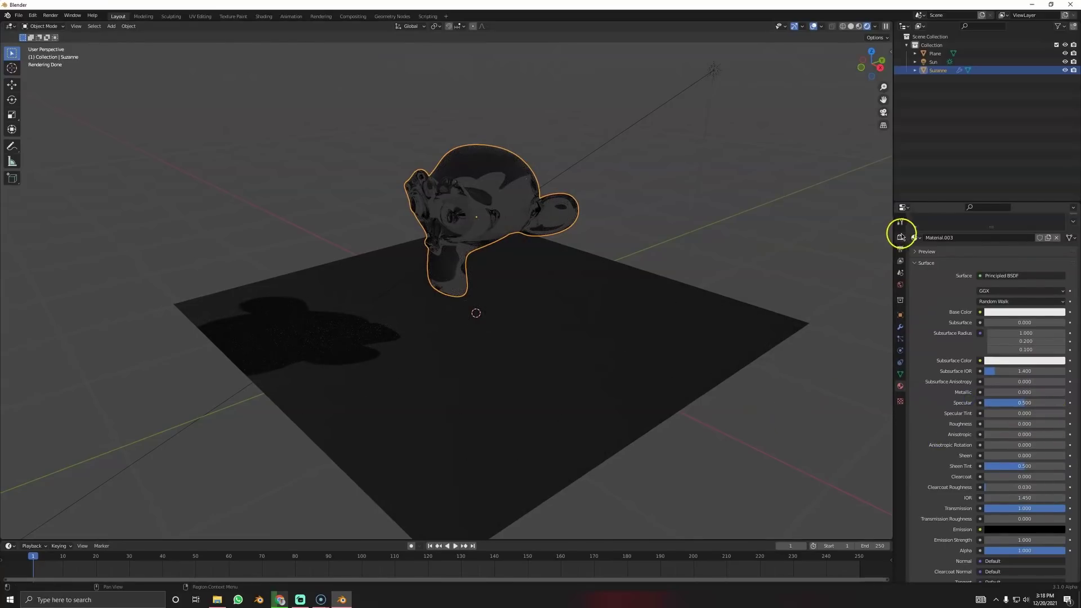
Mark Suzanne as a Caustic Caster in its Object Shading settings.
click(901, 237)
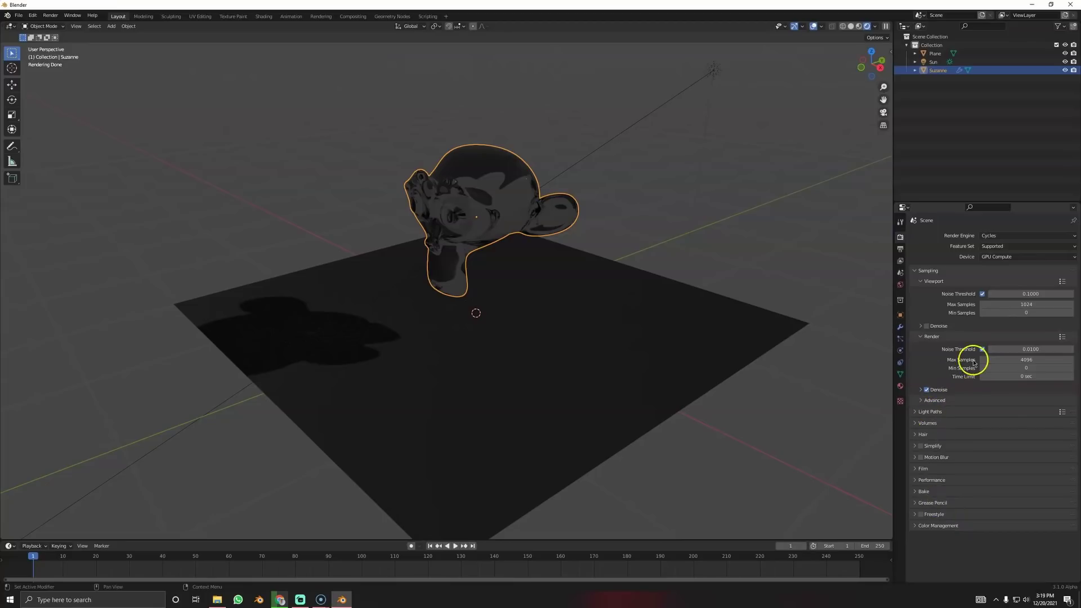
click(901, 316)
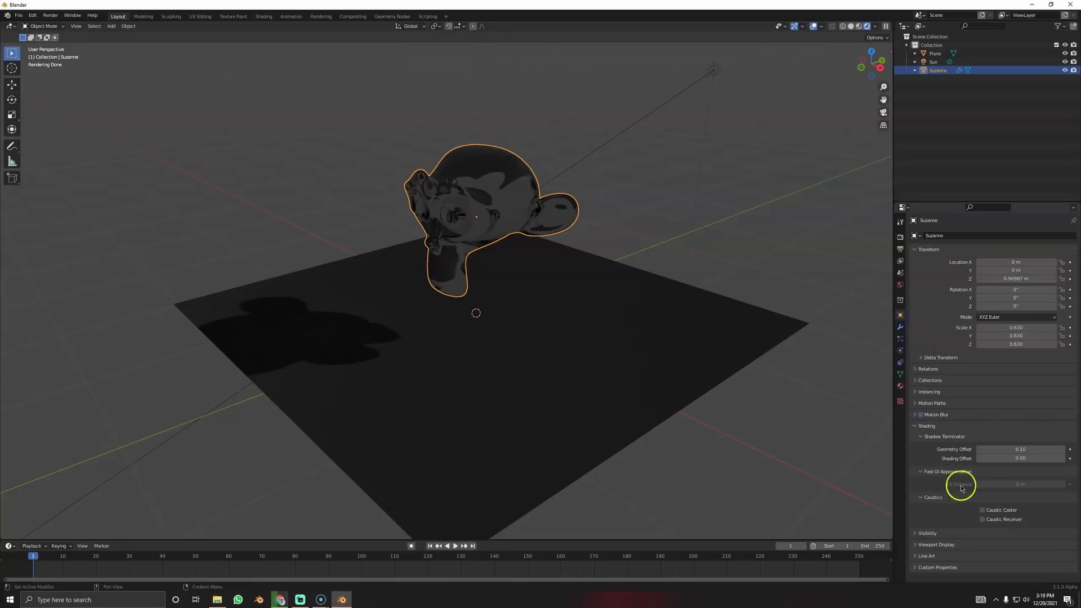
click(996, 510)
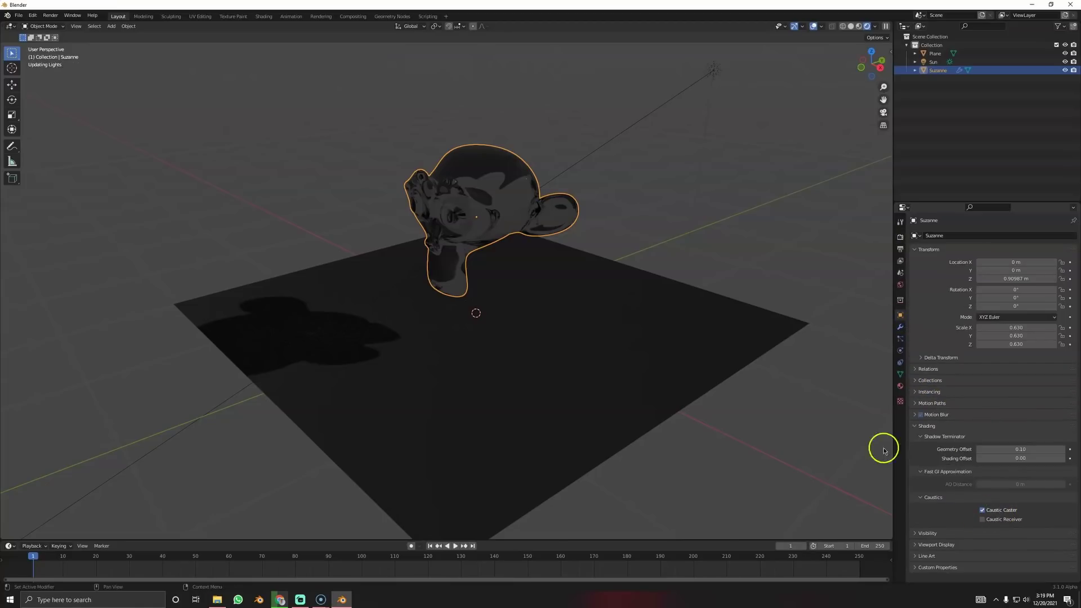
Check the World settings and close Blender.
middle_drag(140, 99, 304, 144)
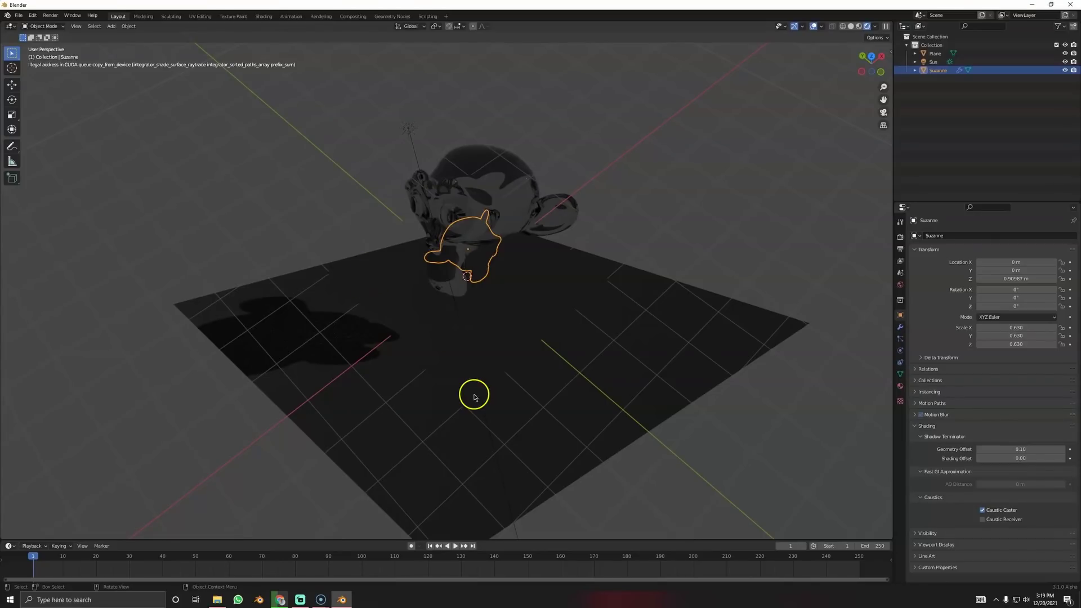
click(901, 285)
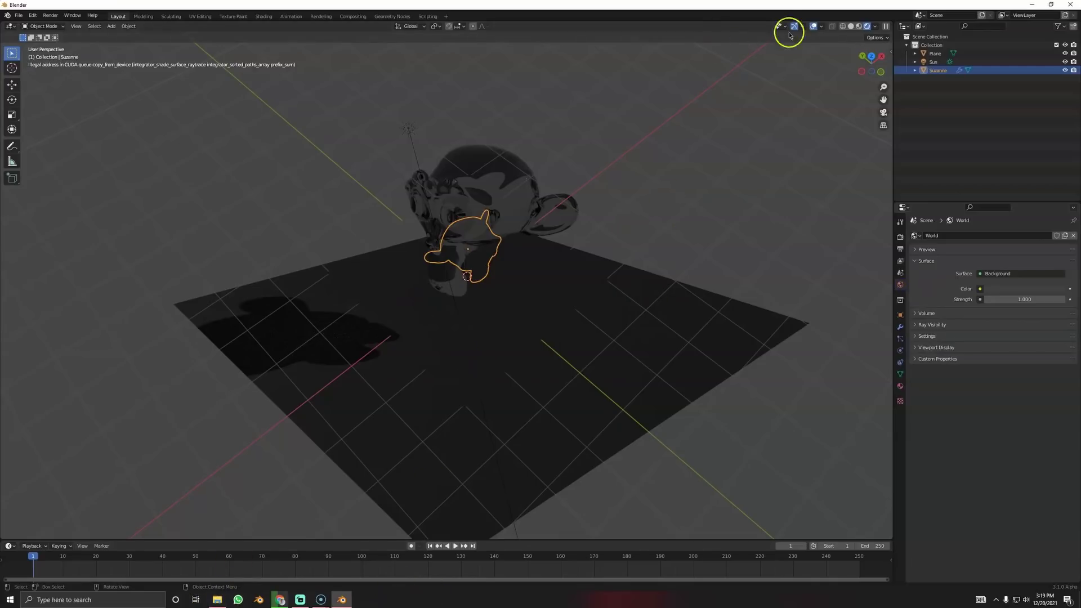
click(1070, 4)
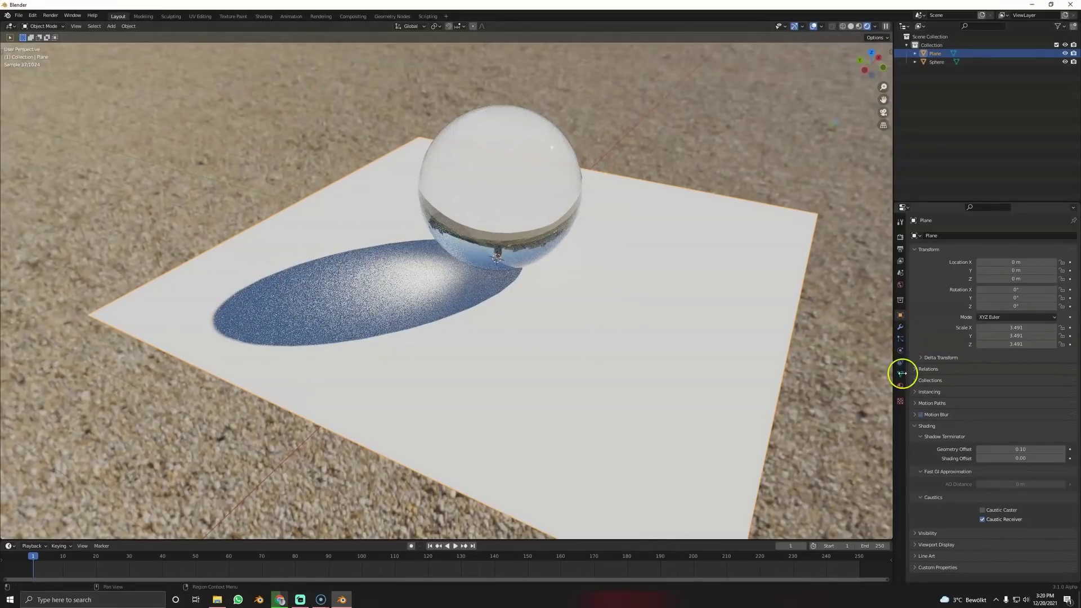
Tick Caustic Light in the HDRI world's Settings panel.
scroll(505, 197, down, 5)
scroll(514, 224, up, 5)
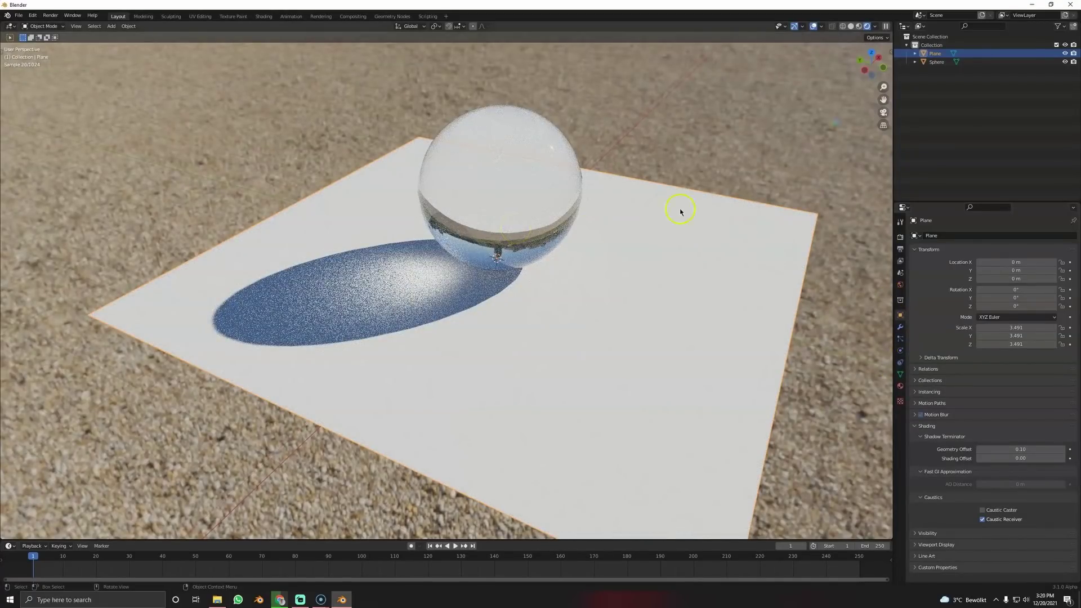
click(900, 285)
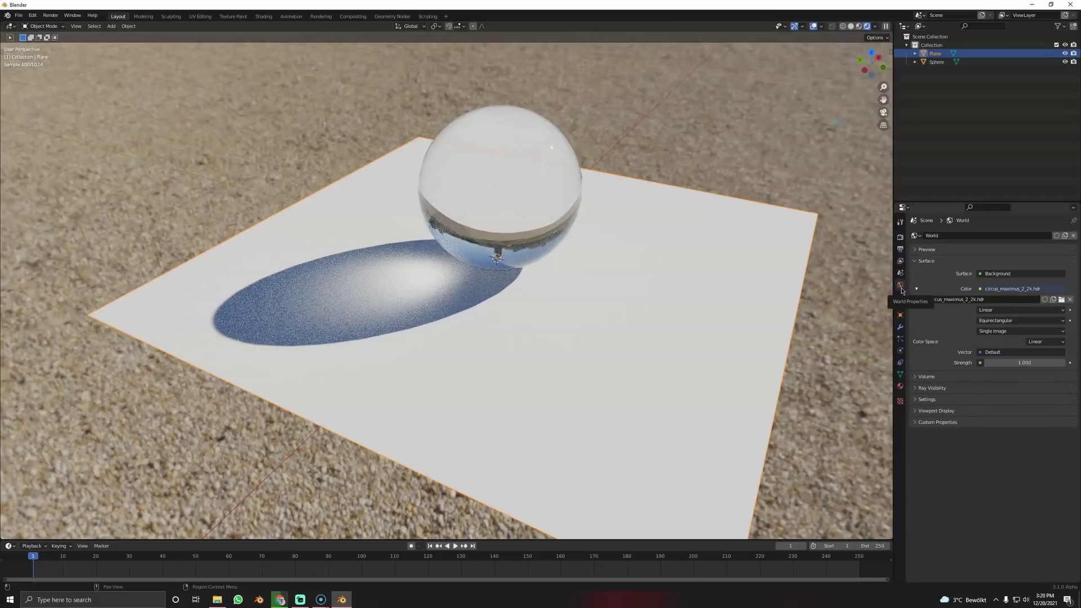
click(926, 399)
click(995, 451)
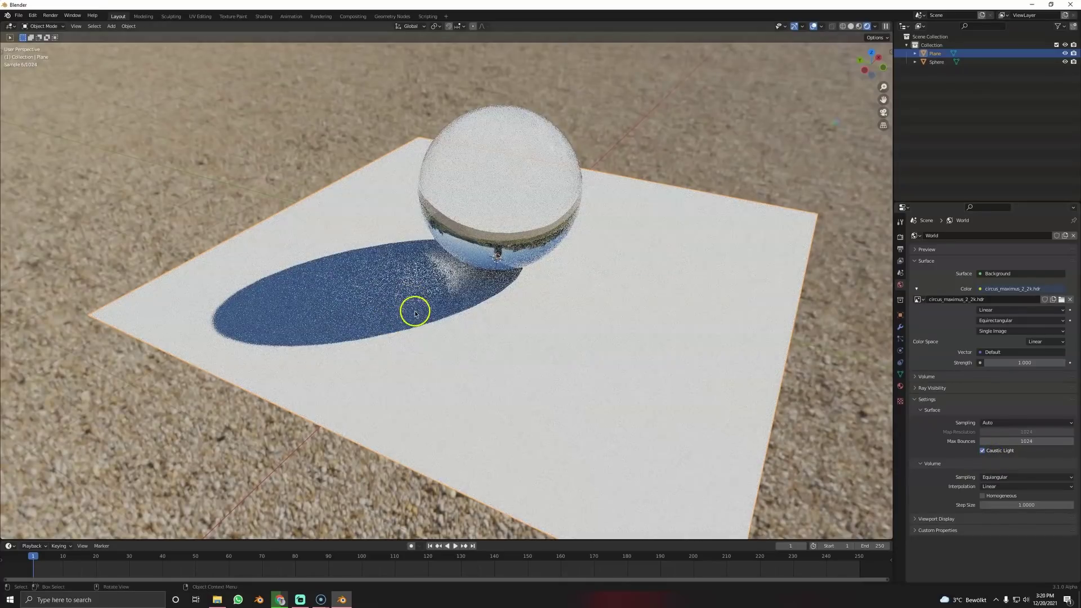